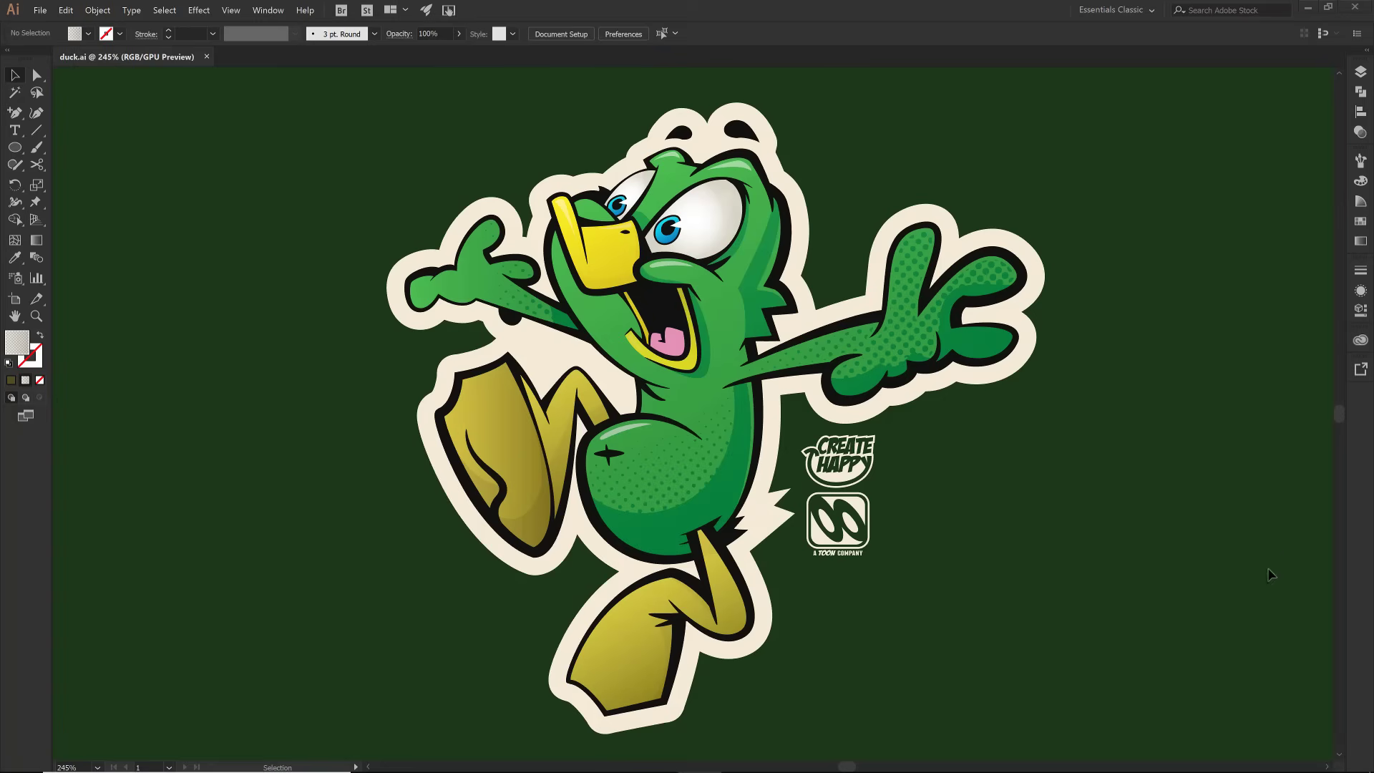
Step: Start a new 5 x 5 in CMYK document from the File menu with Ctrl+N
left_click(40, 11)
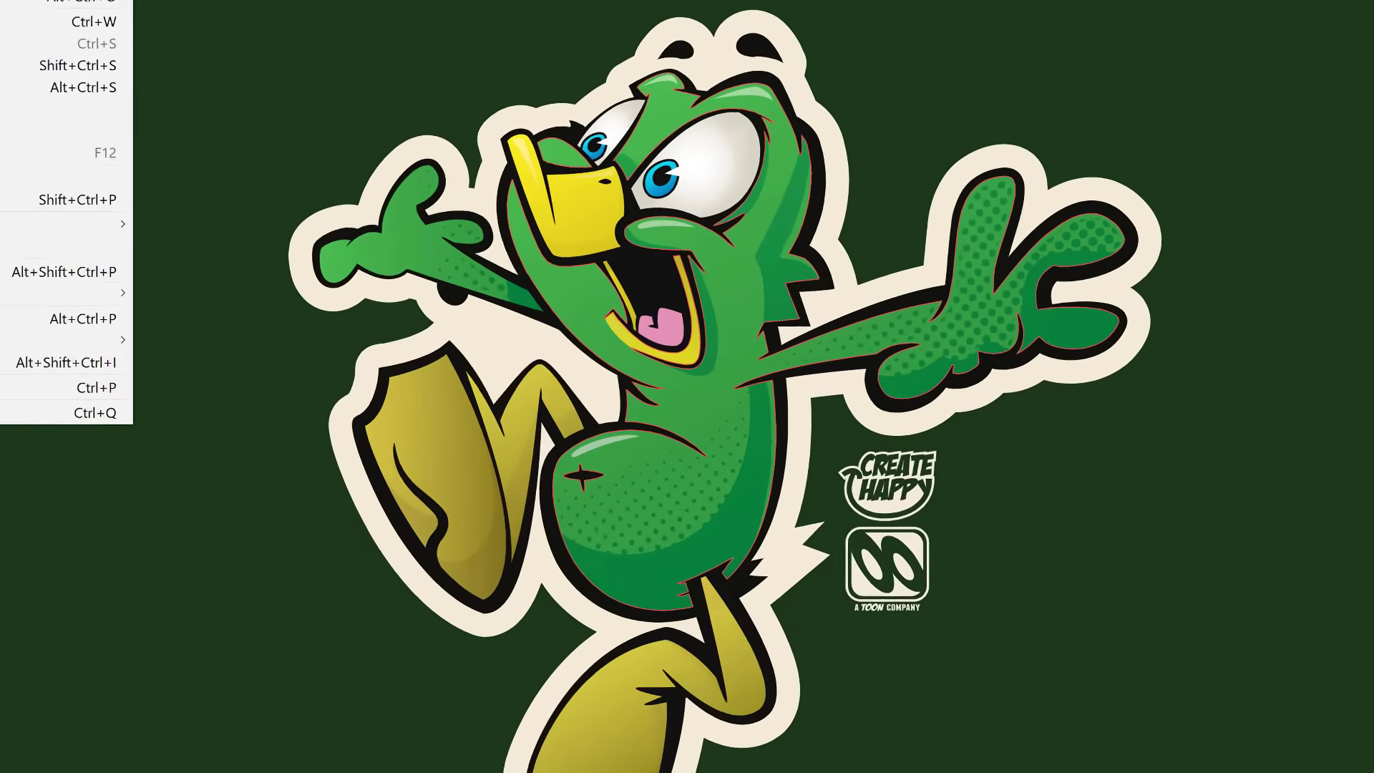
key("ctrl+n")
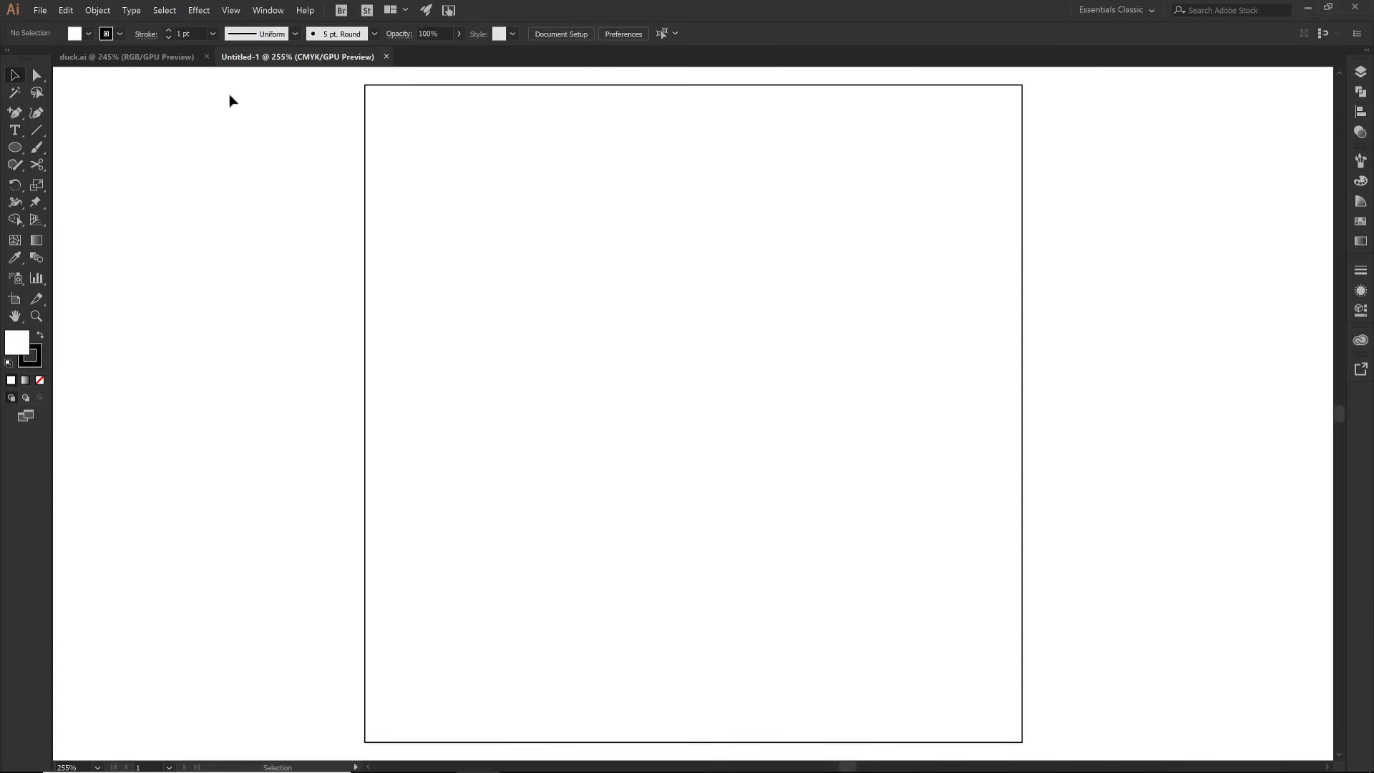
Step: Confirm the INKING layer name, collapse the Layers panel and browse Window > Workspace
left_click(207, 57)
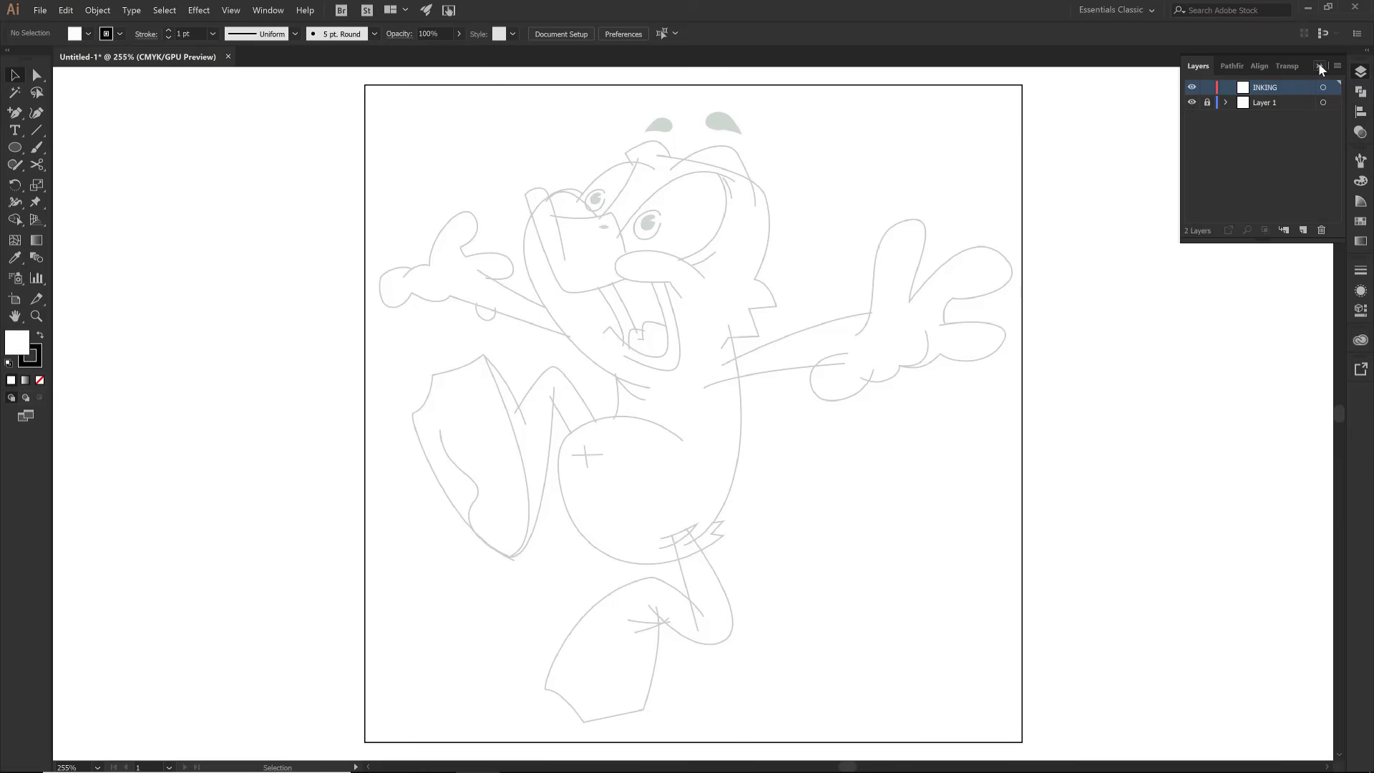
left_click(1320, 66)
left_click(278, 15)
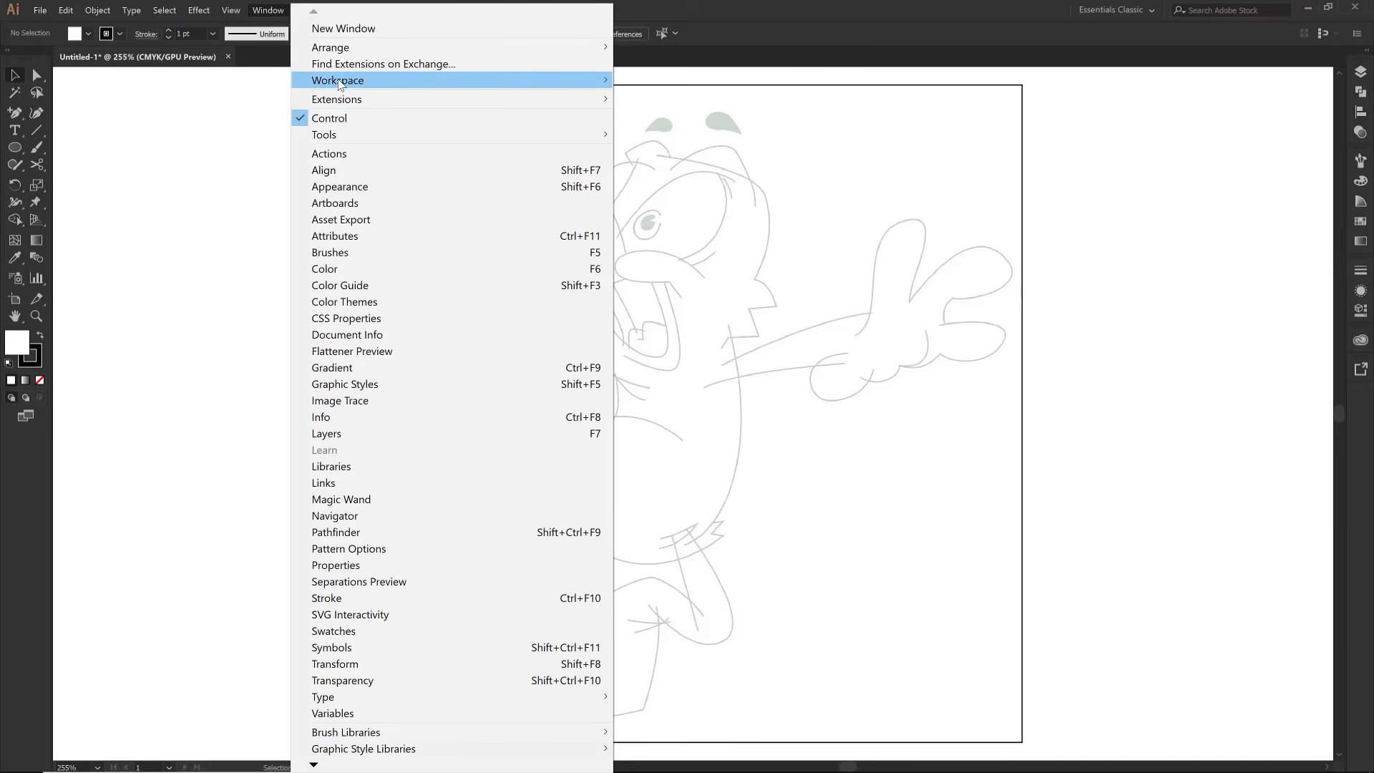
mouse_move(339, 83)
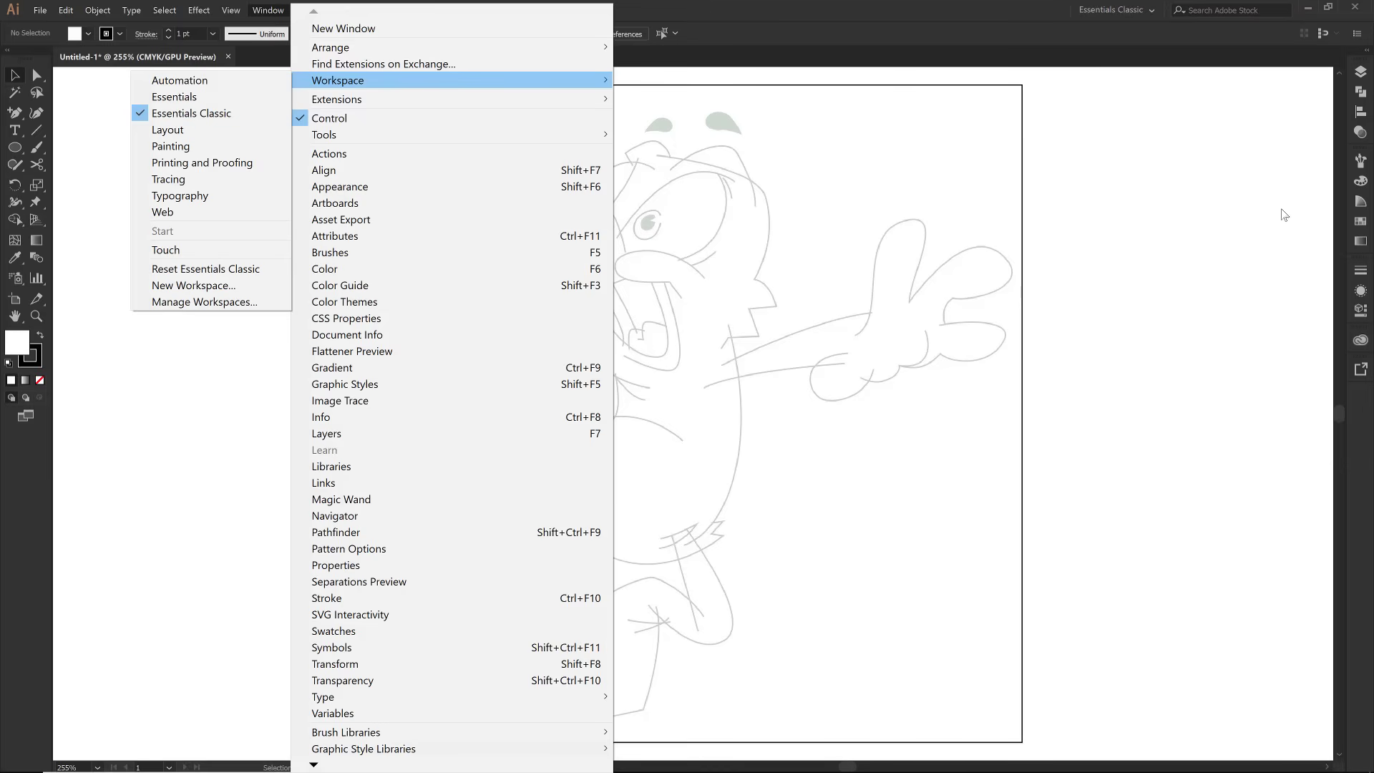
Step: Hide the artboard boundaries with View > Hide Artboards
left_click(1120, 258)
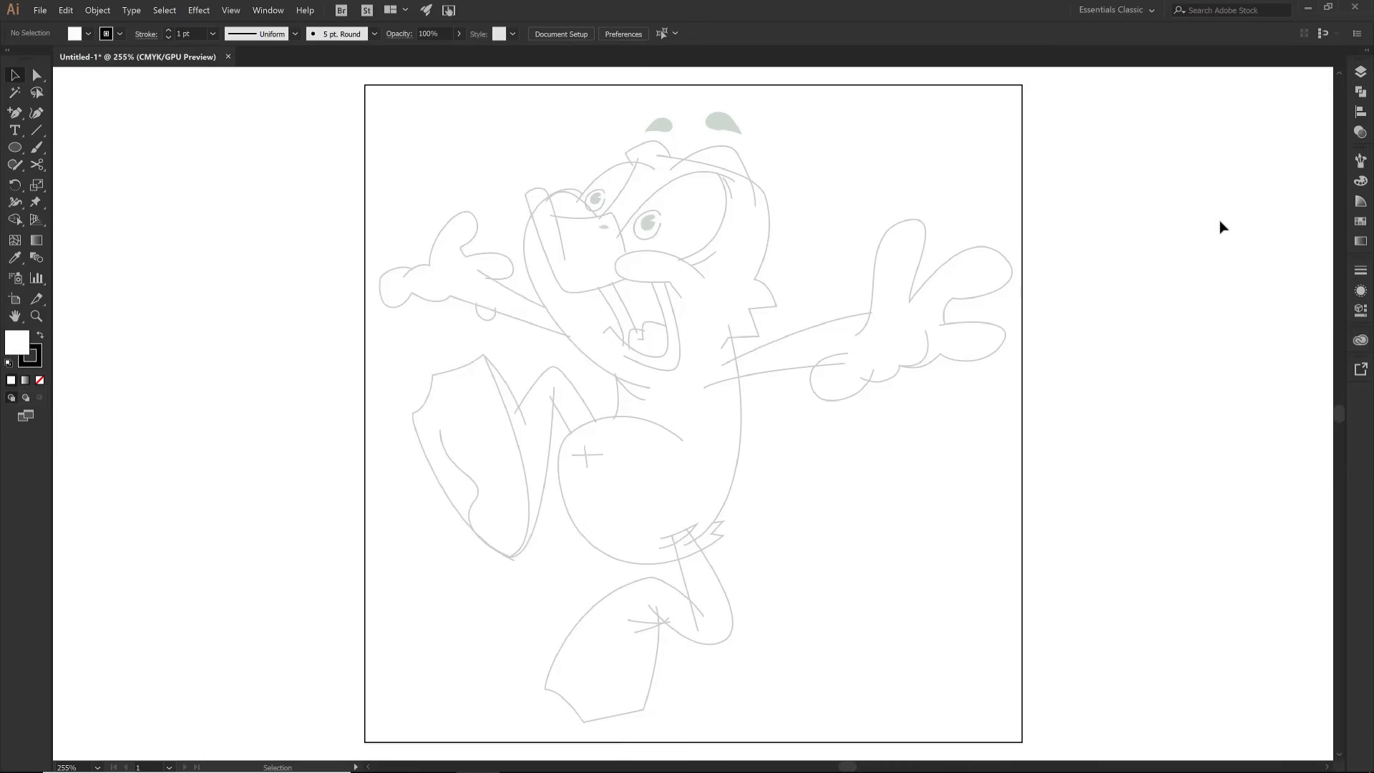
left_click(230, 10)
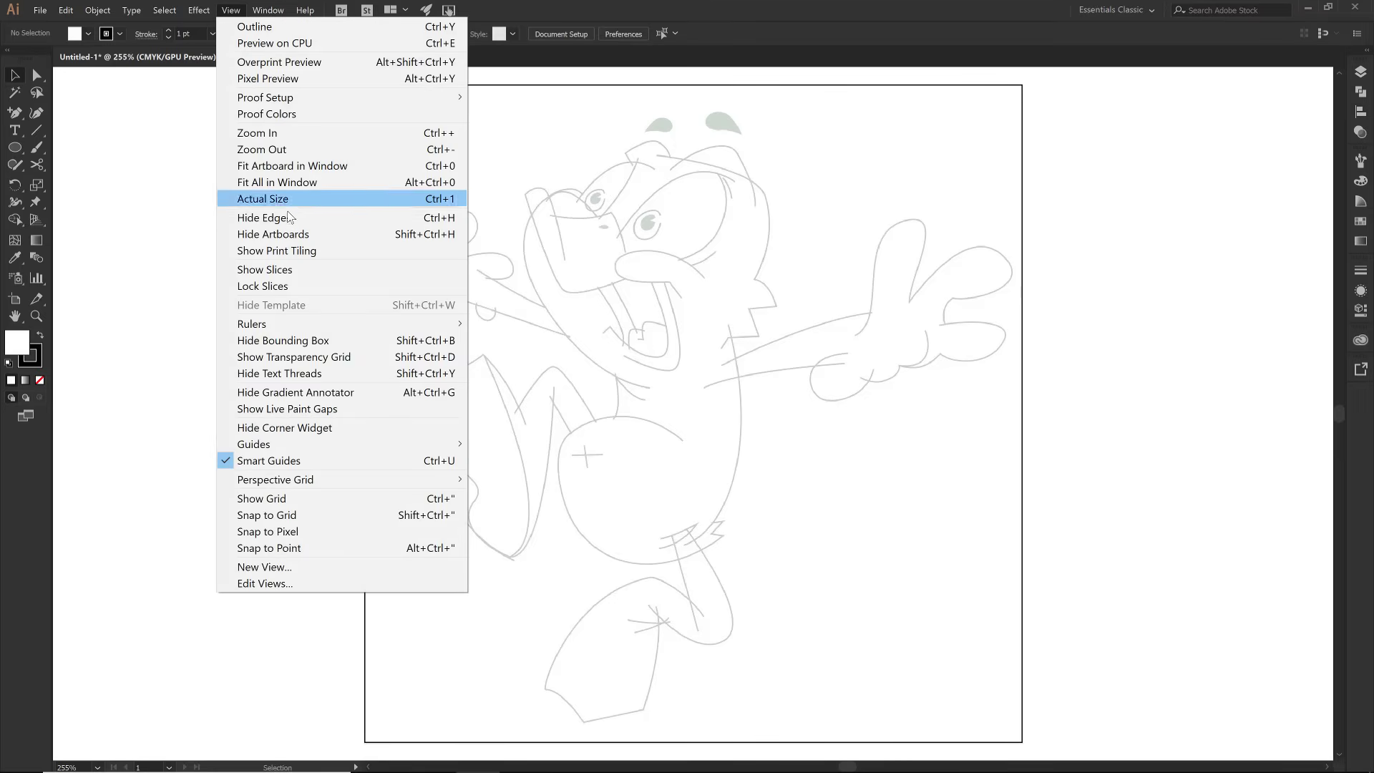
left_click(285, 239)
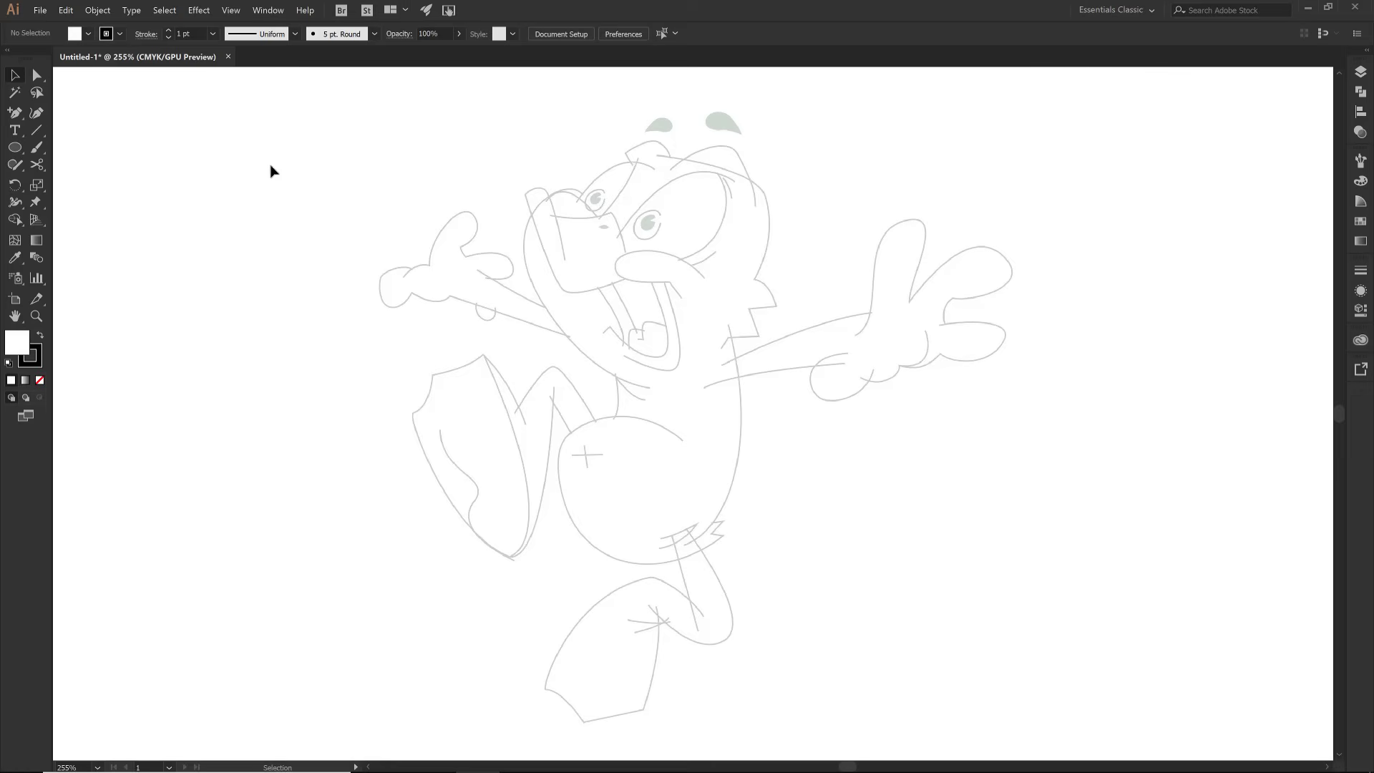
Step: Open Preferences and browse General, Selection & Anchor Display, then the Smart Guides page
left_click(623, 34)
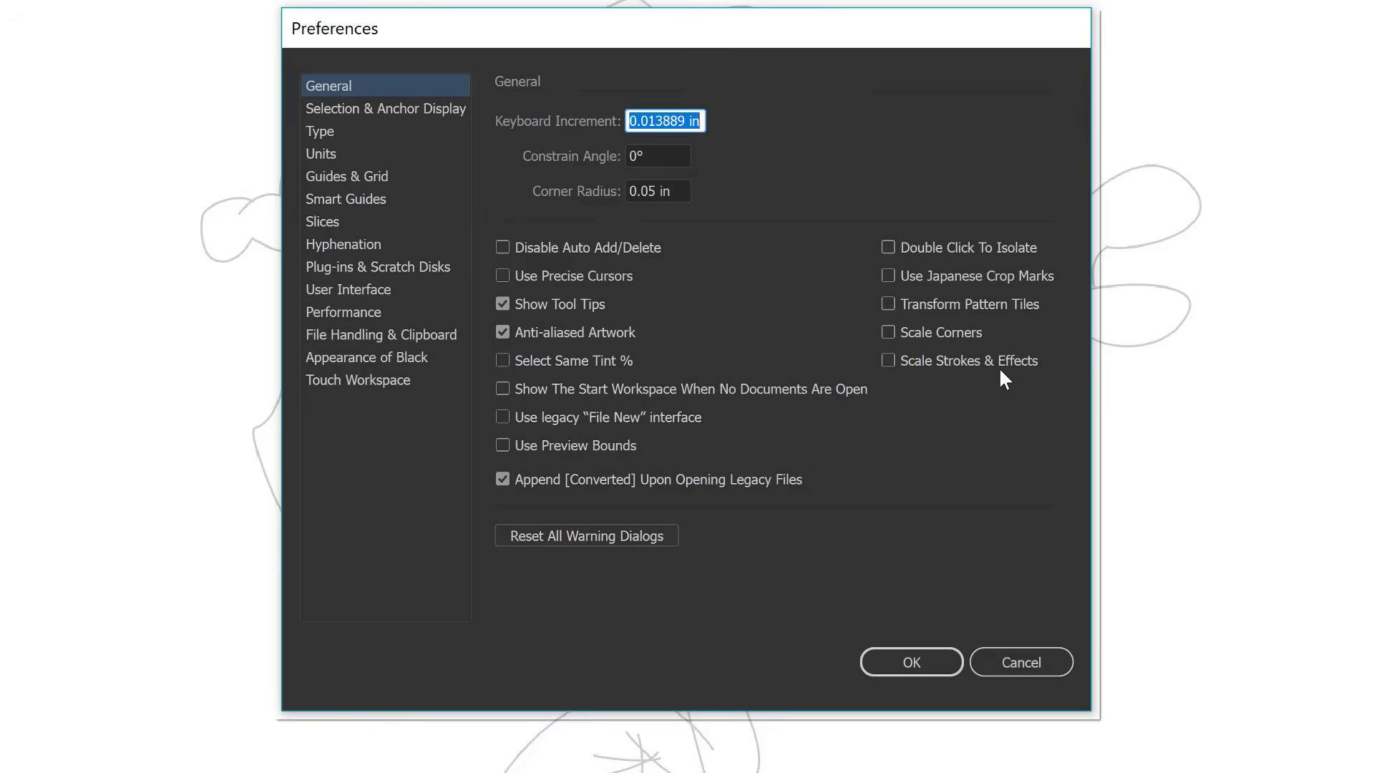
left_click(385, 114)
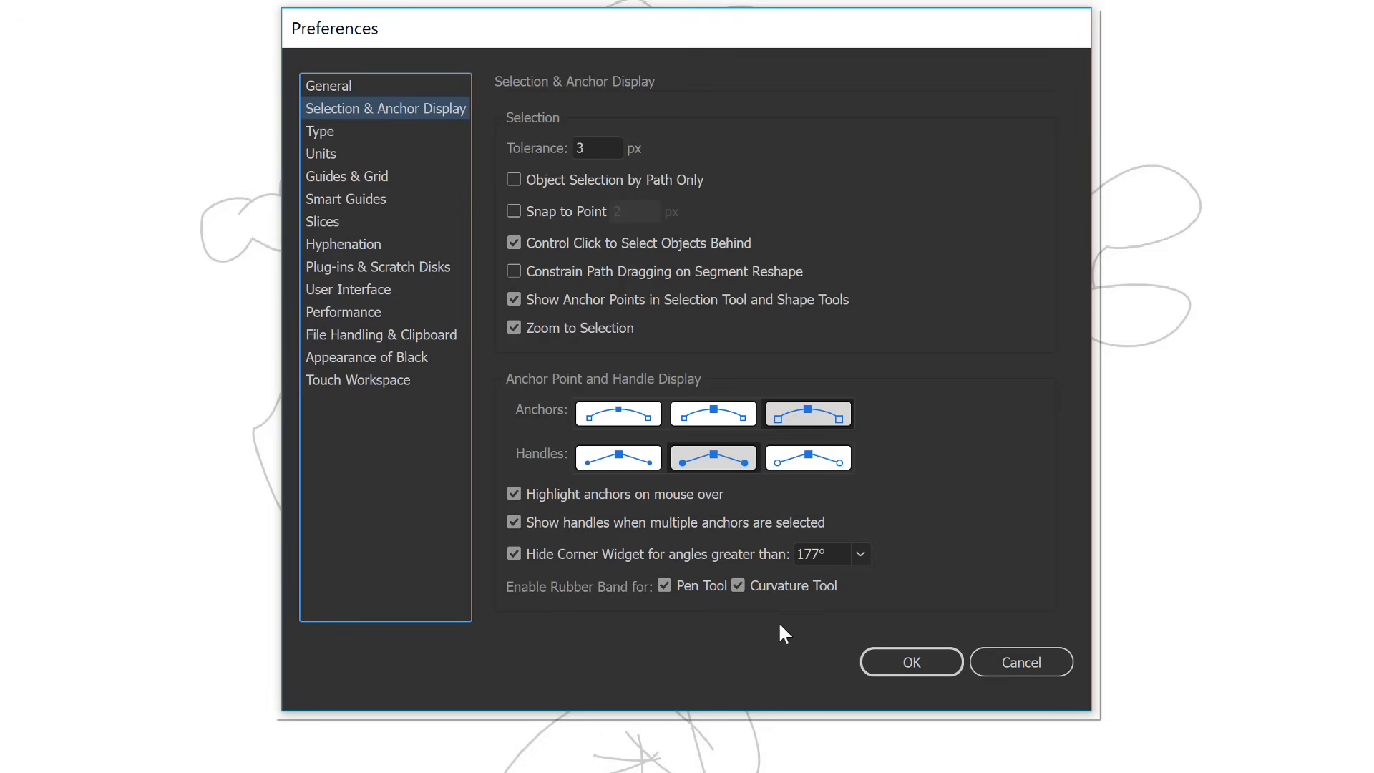
left_click(365, 198)
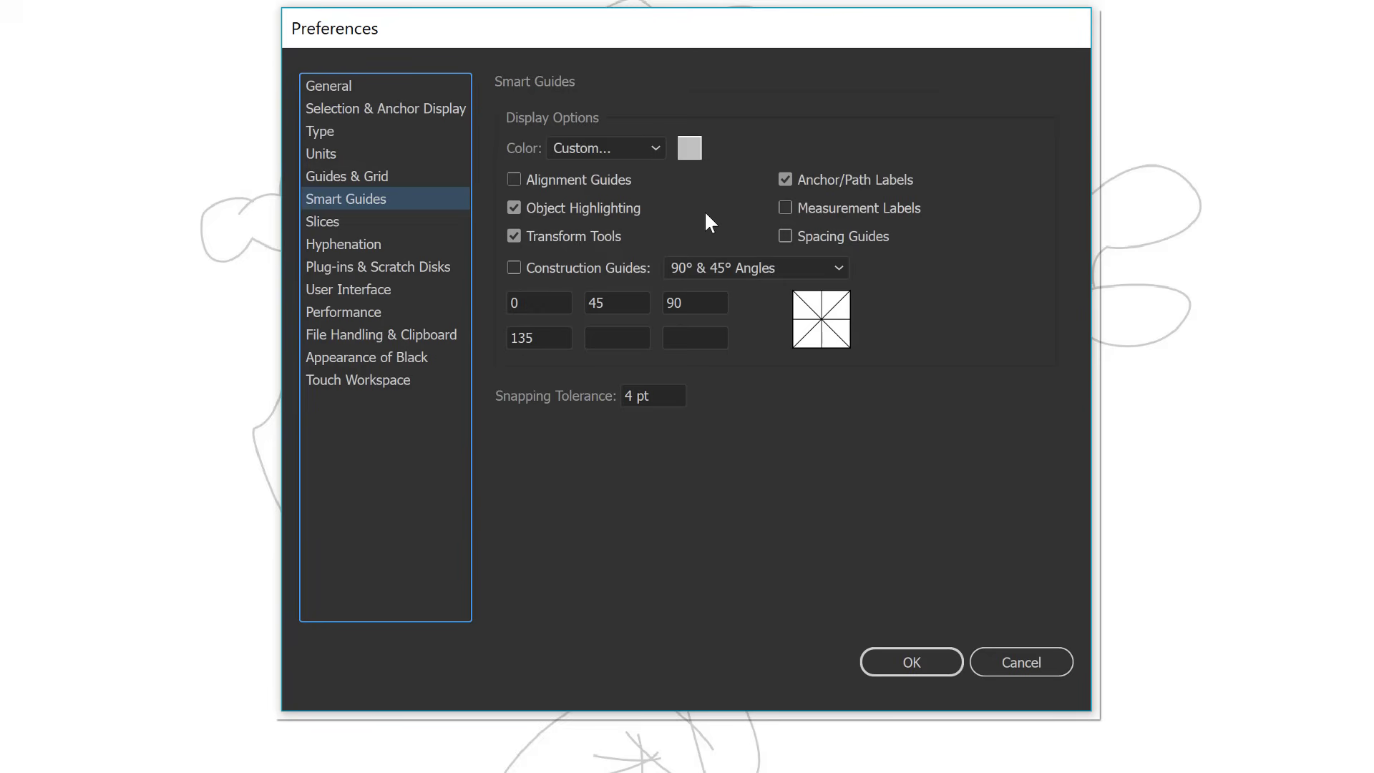
Step: Accept the preferences, set the fill to None, and briefly reopen then collapse the Layers panel
left_click(908, 662)
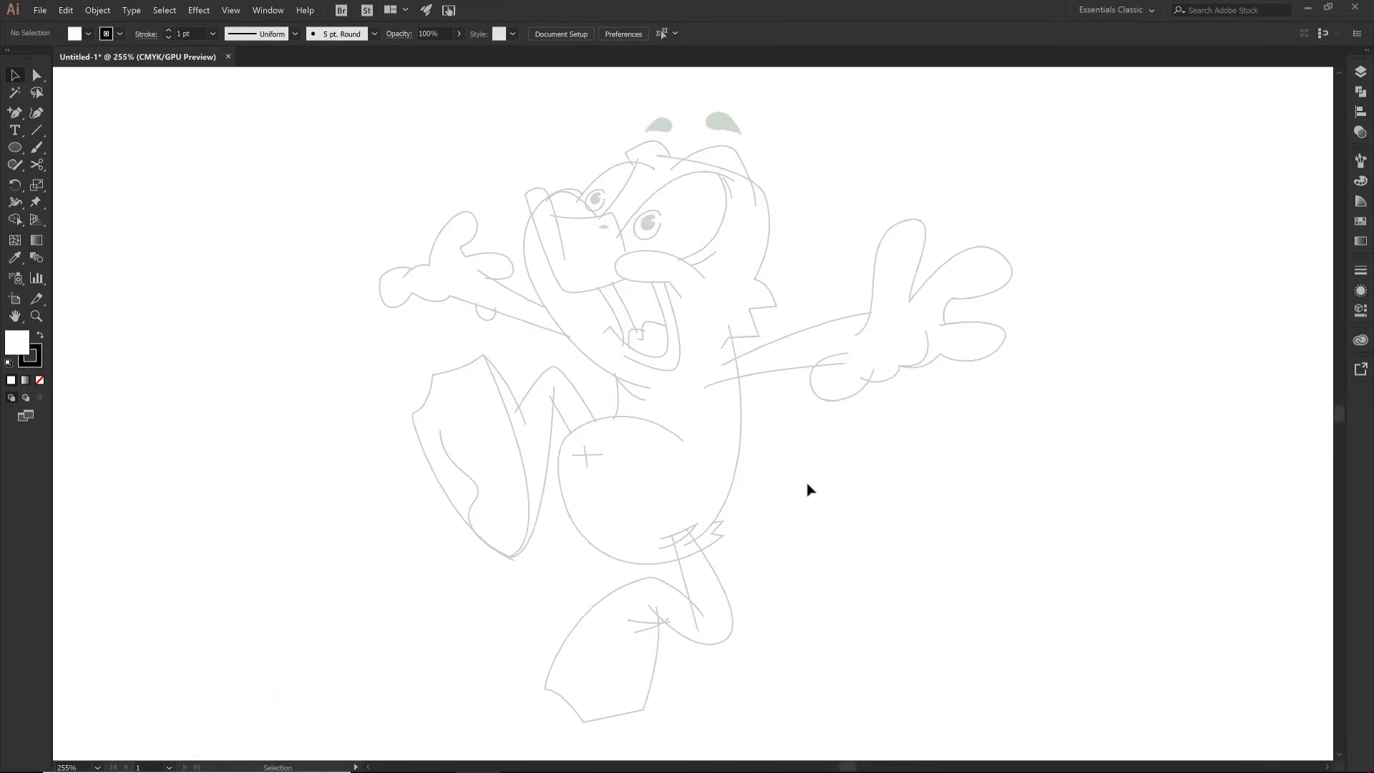
left_click(39, 382)
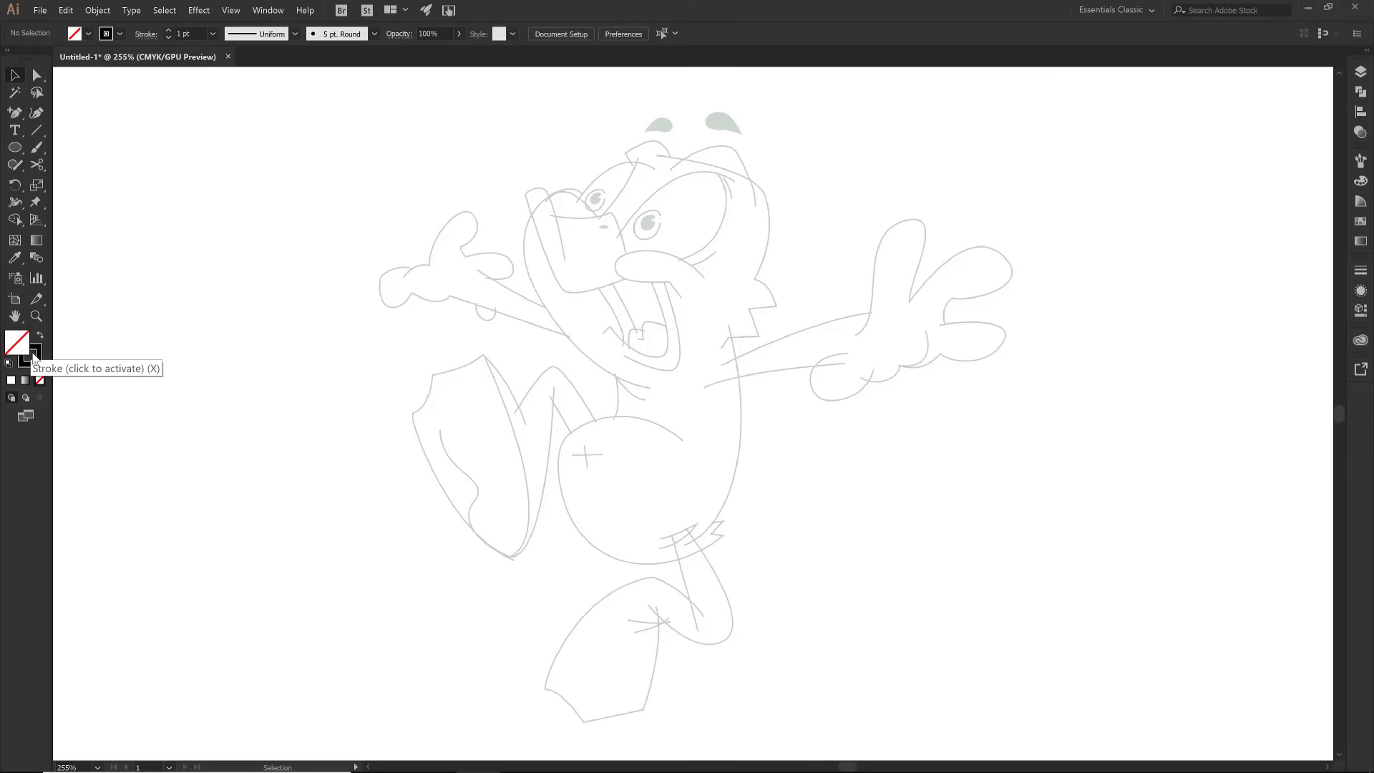
left_click(1358, 74)
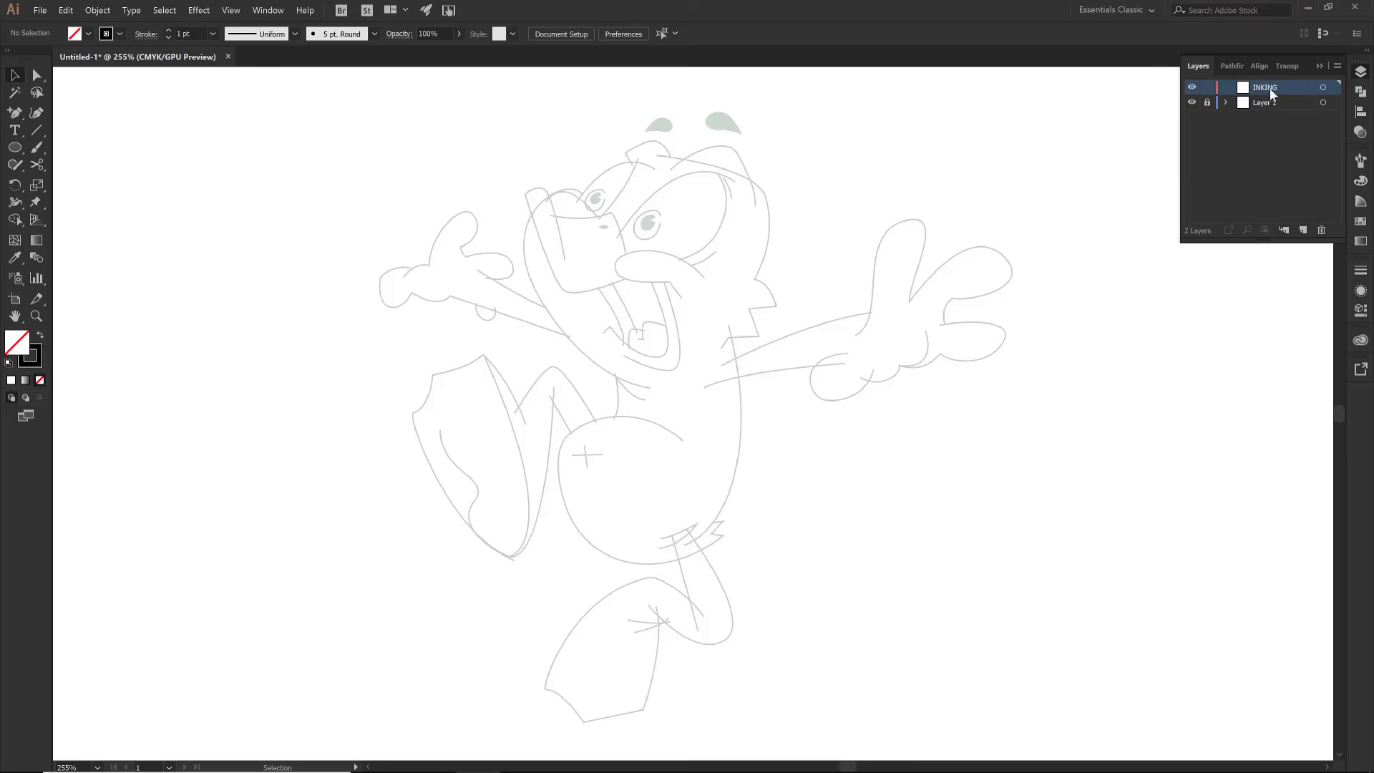
left_click(1319, 66)
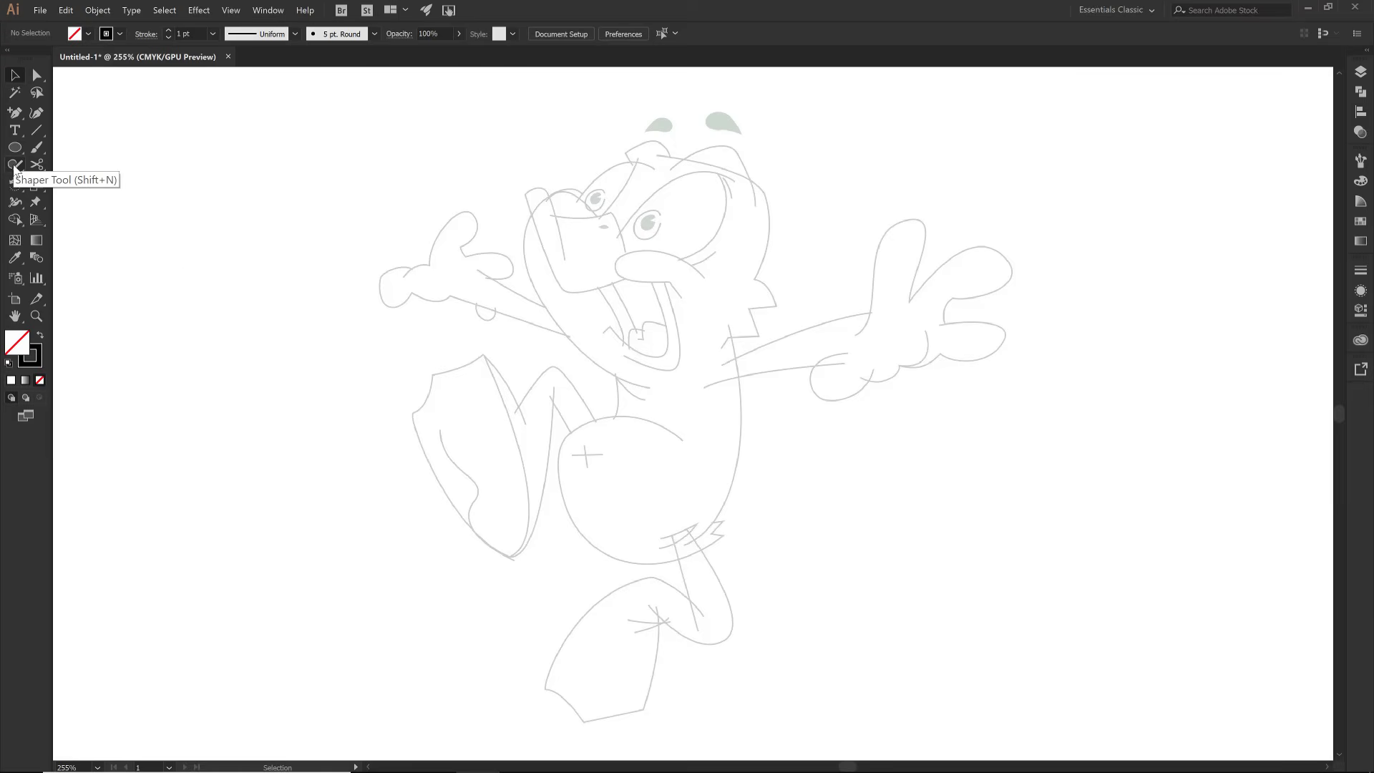
Step: Tear the Shaper tool group off into a floating panel and open the Pencil tool options
left_click_drag(14, 167, 442, 131)
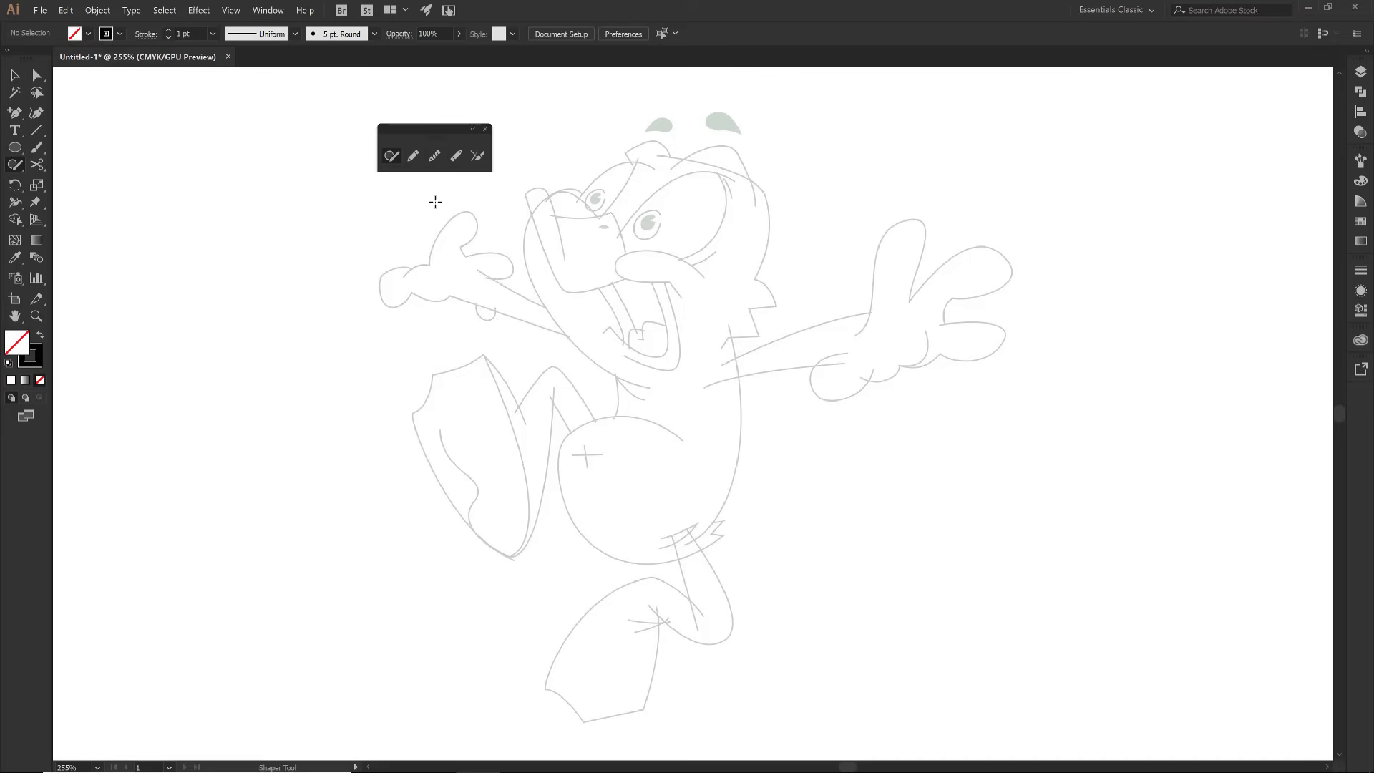
double_click(414, 156)
Step: Pencil-trace the right hand's palm and two raised fingers, undoing one stray stroke
mouse_move(387, 272)
left_mouse_down()
mouse_move(450, 298)
mouse_move(457, 285)
mouse_move(411, 272)
mouse_move(466, 211)
mouse_move(478, 225)
mouse_move(464, 255)
mouse_move(513, 272)
mouse_move(483, 281)
mouse_move(557, 311)
left_mouse_up()
left_click_drag(451, 291, 584, 338)
left_click_drag(584, 337, 585, 338)
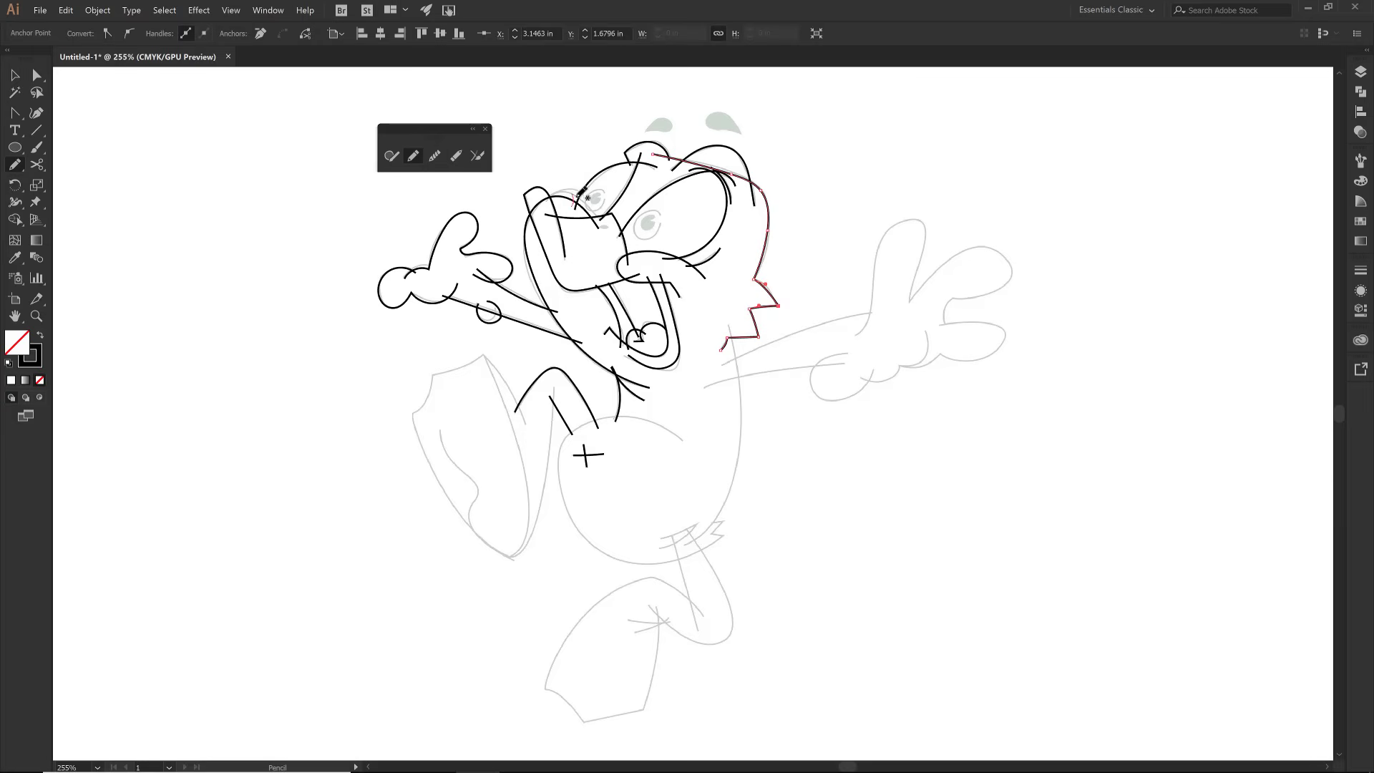
left_click_drag(579, 196, 579, 197)
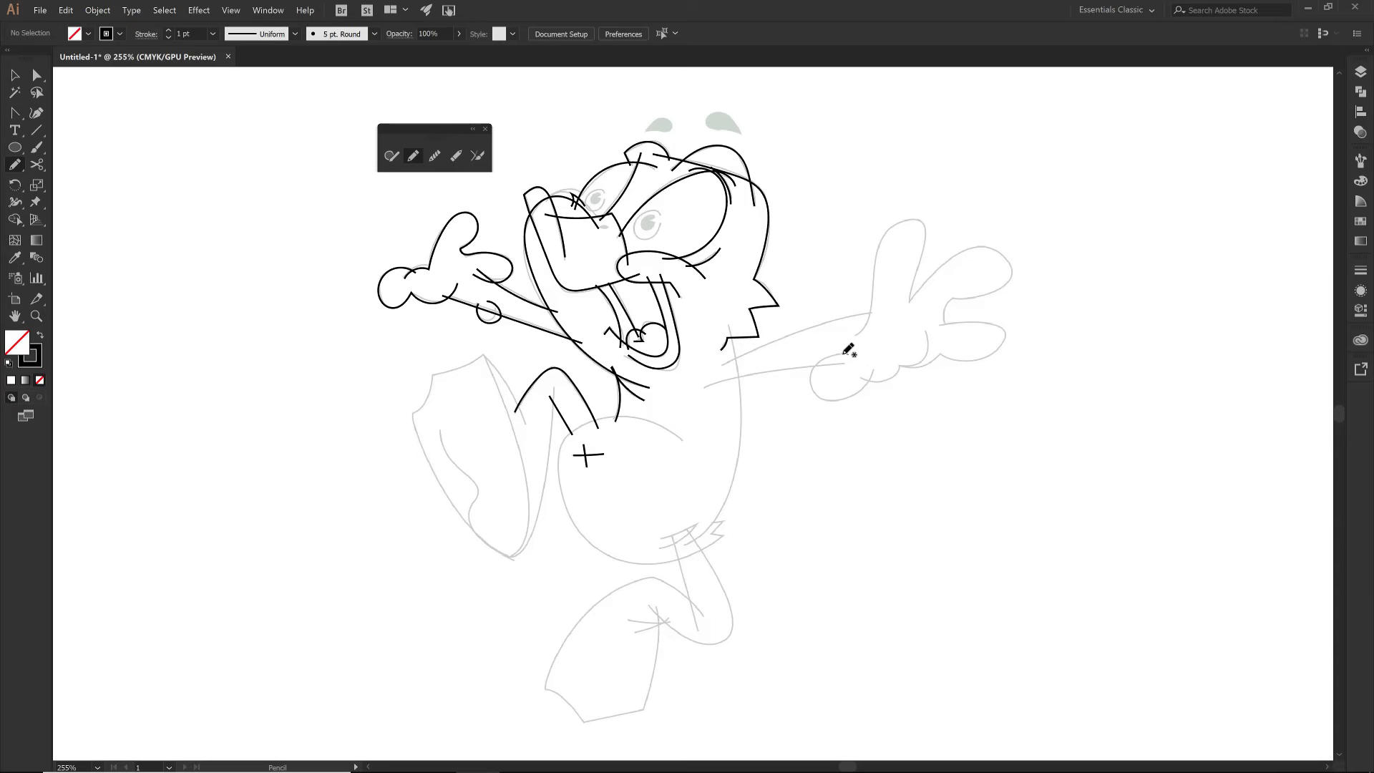
mouse_move(849, 353)
left_mouse_down()
mouse_move(823, 358)
mouse_move(812, 392)
mouse_move(894, 383)
mouse_move(928, 342)
mouse_move(923, 329)
mouse_move(915, 368)
mouse_move(1006, 337)
mouse_move(1000, 323)
mouse_move(937, 320)
left_mouse_up()
key("ctrl+z")
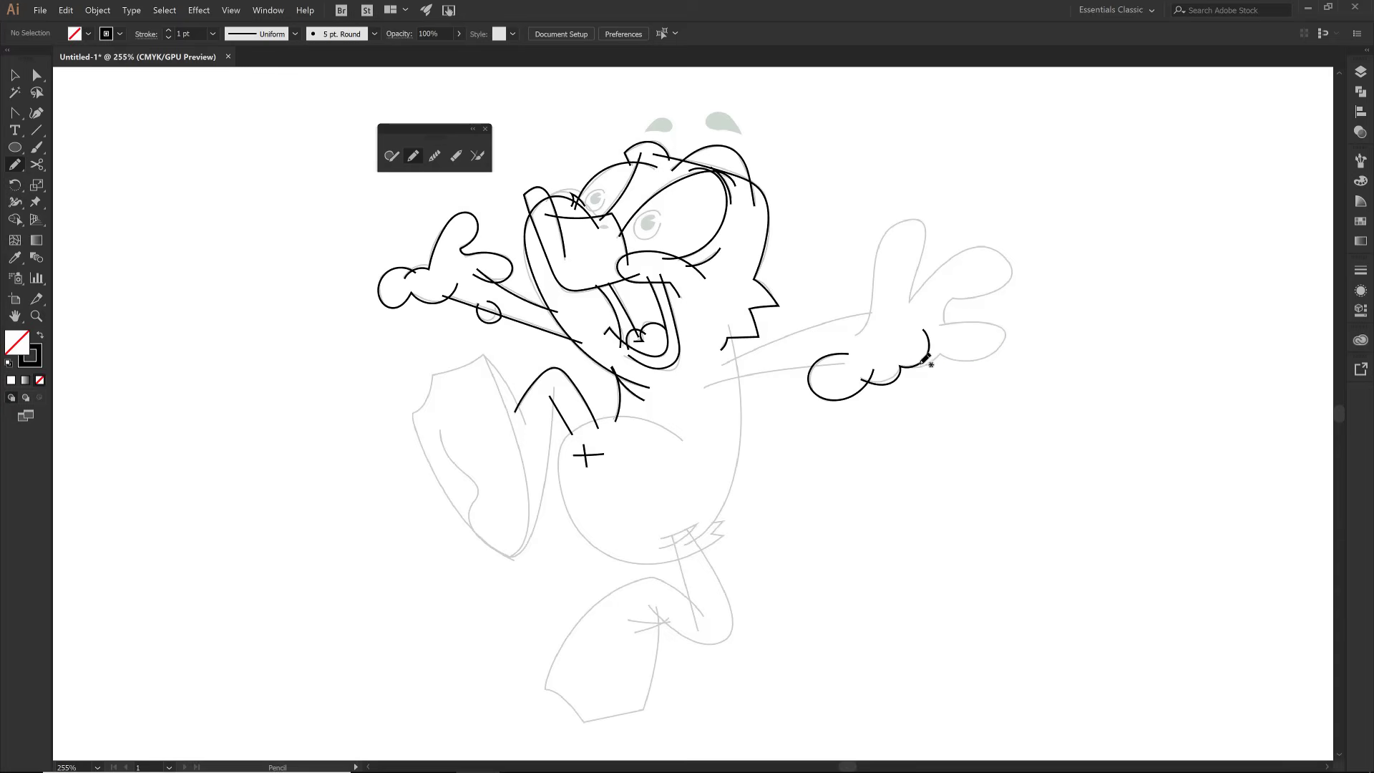
mouse_move(910, 366)
left_mouse_down()
mouse_move(1002, 344)
mouse_move(996, 316)
mouse_move(943, 323)
mouse_move(949, 298)
mouse_move(1009, 276)
mouse_move(1006, 251)
mouse_move(977, 245)
mouse_move(907, 301)
mouse_move(867, 311)
mouse_move(887, 236)
mouse_move(907, 221)
mouse_move(925, 240)
mouse_move(907, 301)
left_mouse_up()
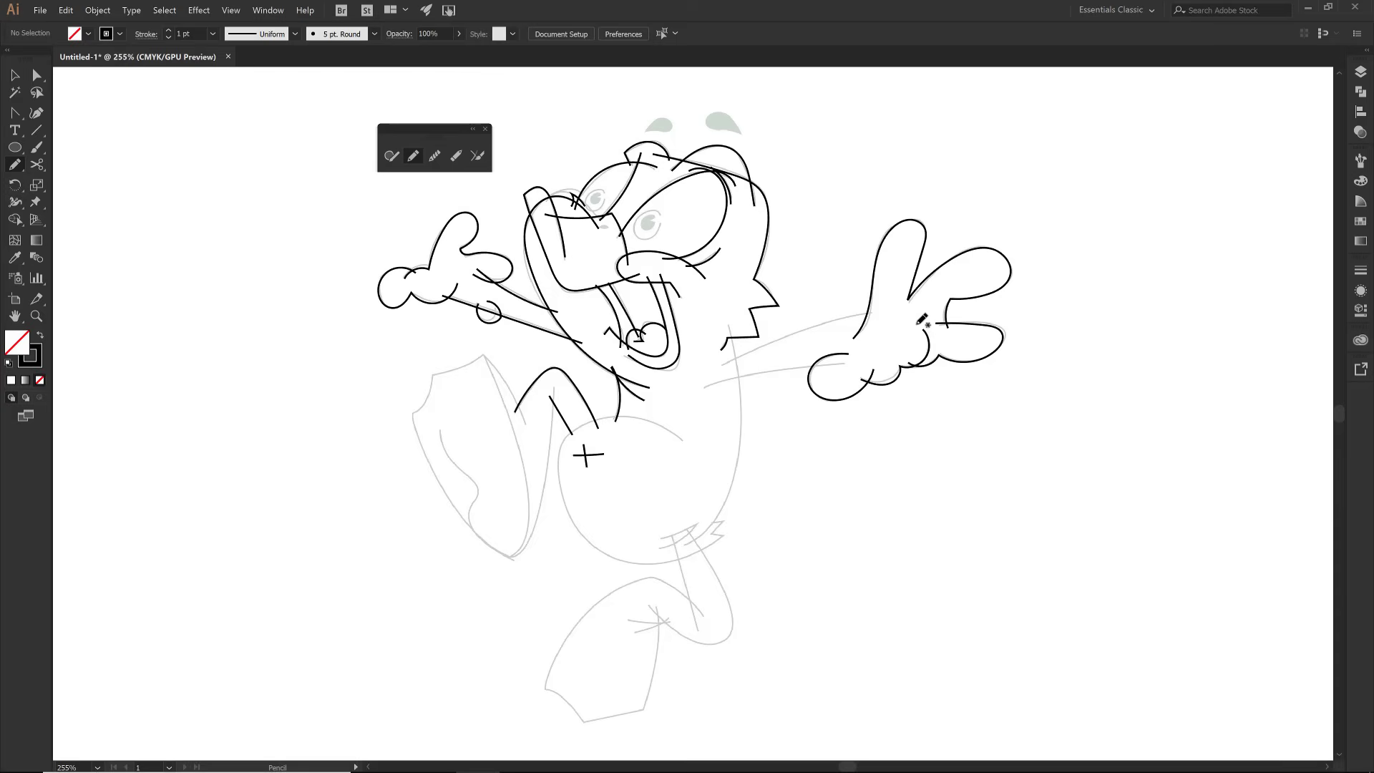
Step: Zoom in on the right hand and join the two finger strokes into one sharp-tipped path
key("a")
left_click(906, 301)
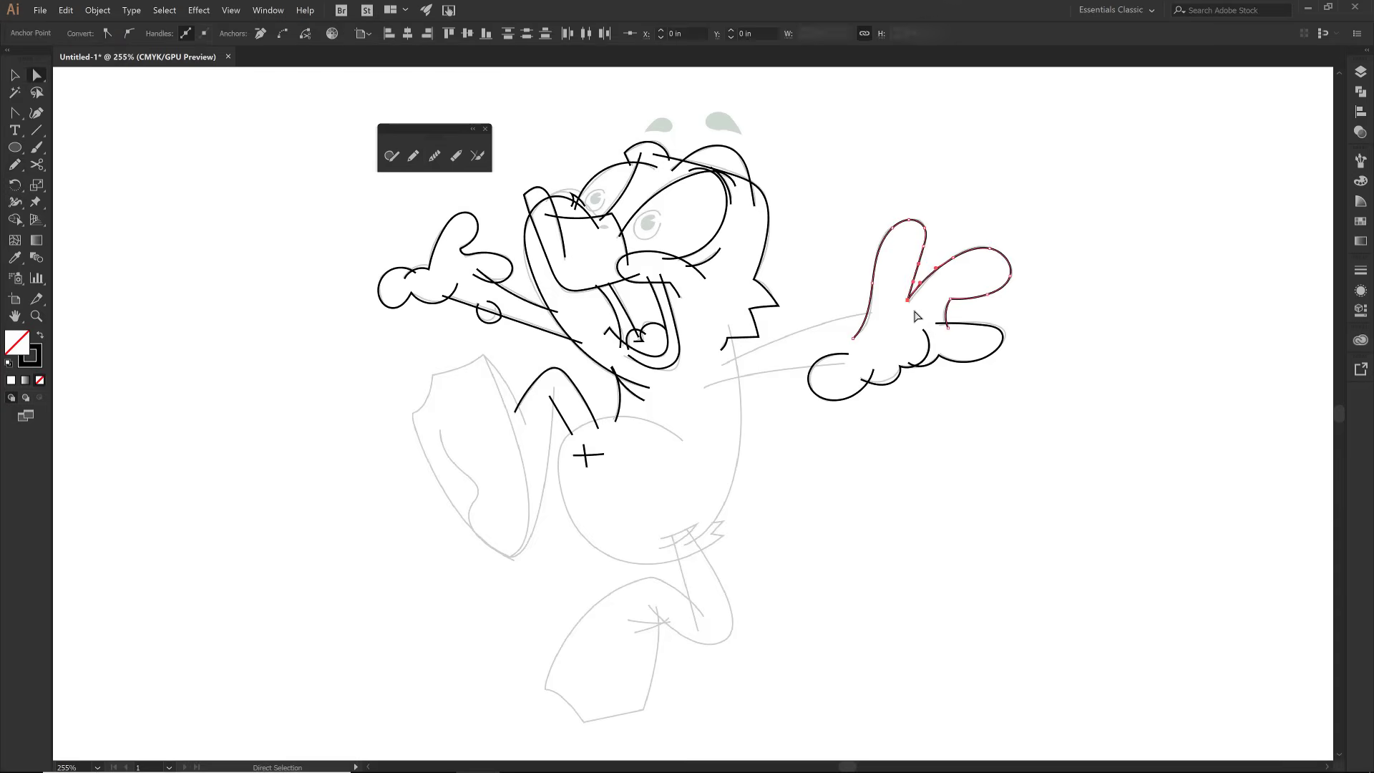
key("z")
left_click_drag(856, 229, 978, 357)
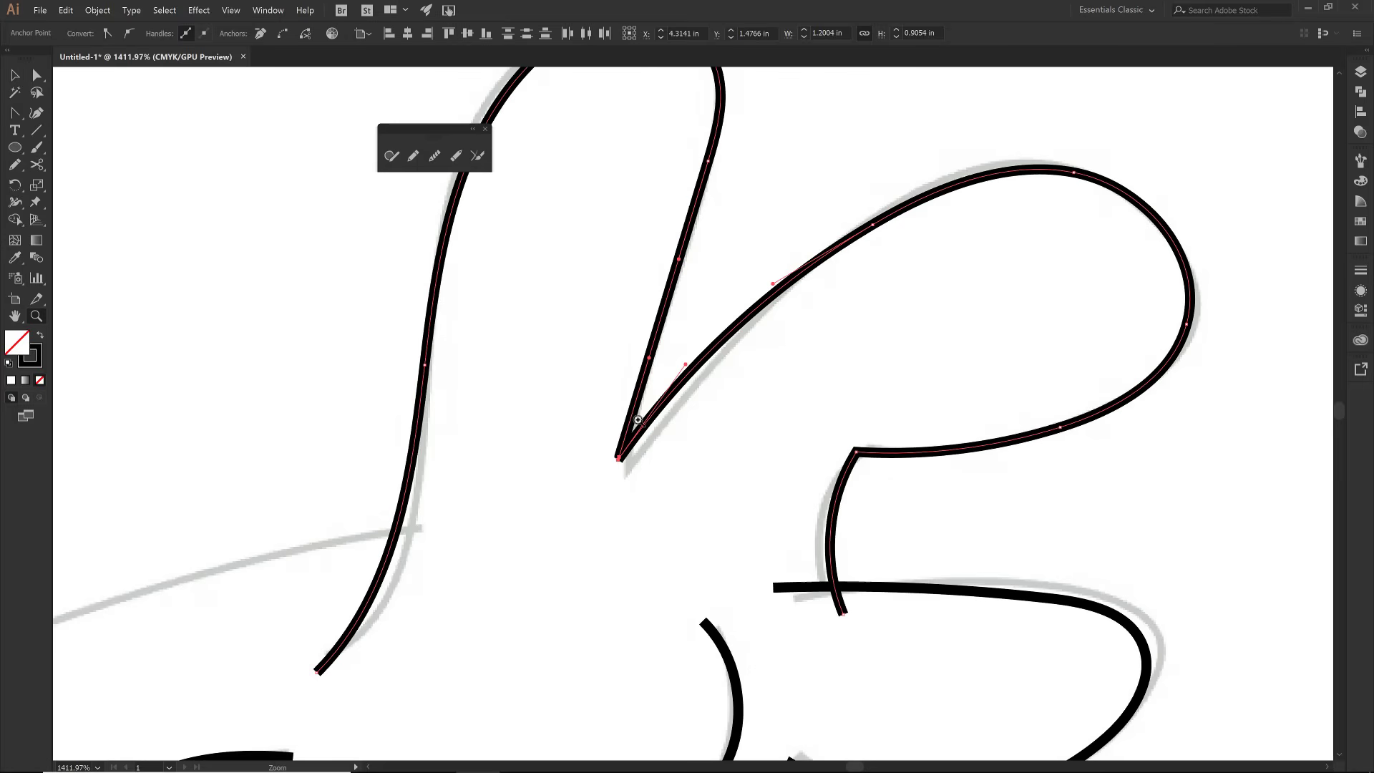
key("v")
left_click(704, 448)
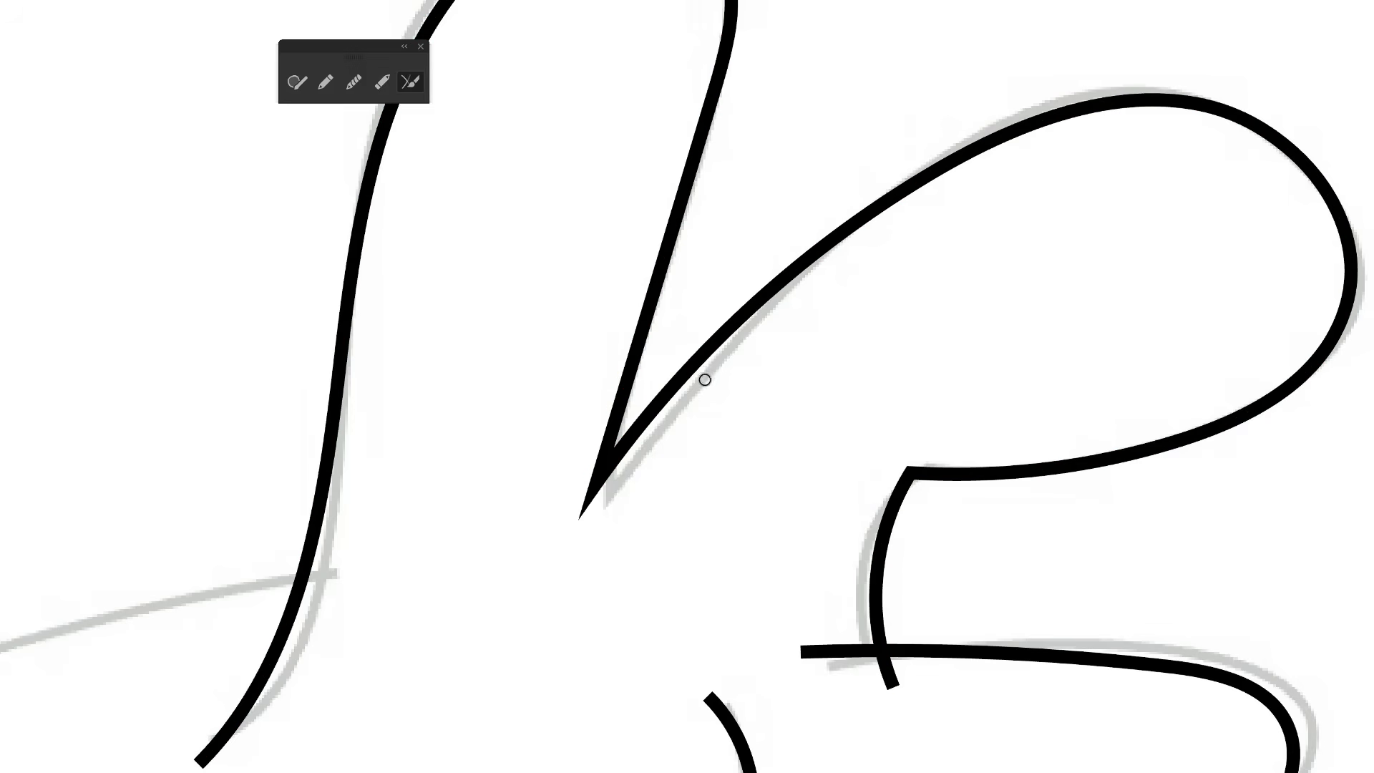
key("a")
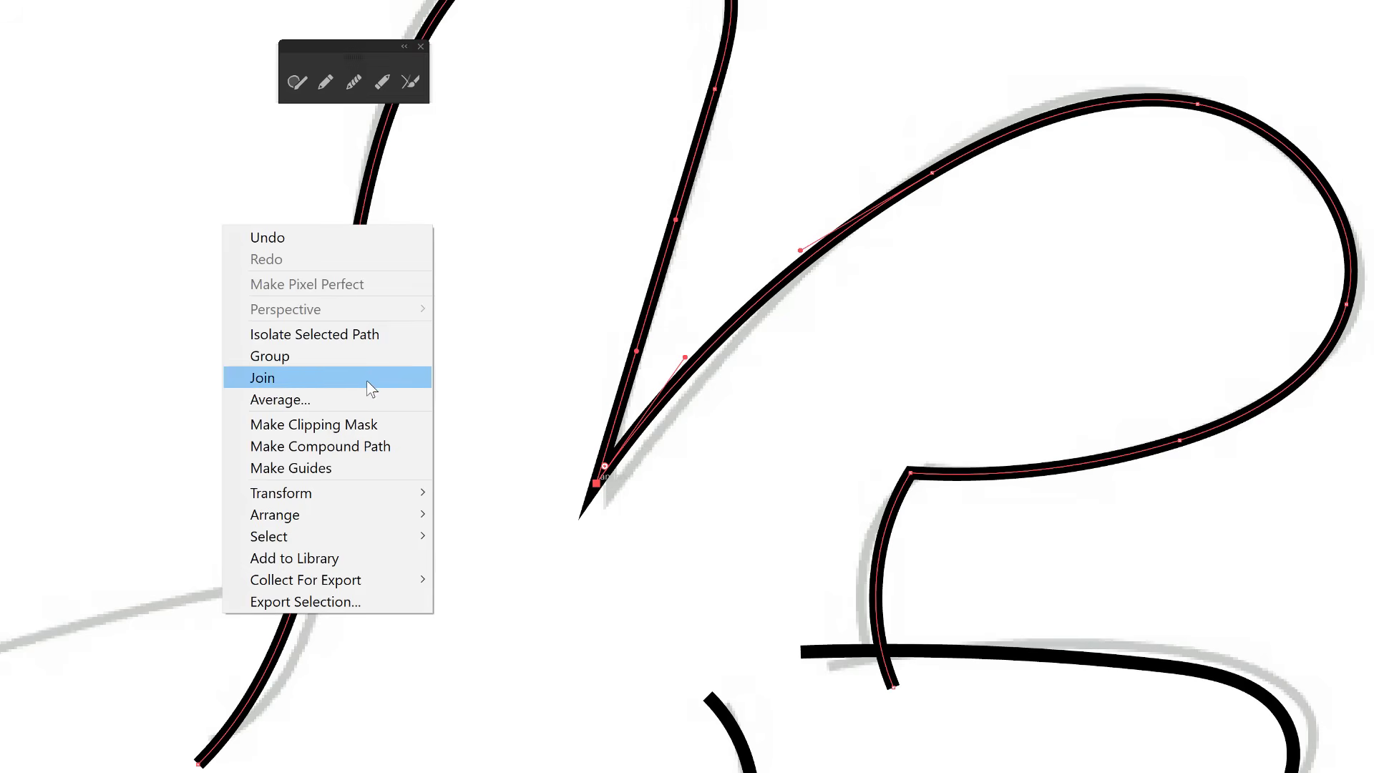
left_click(503, 450)
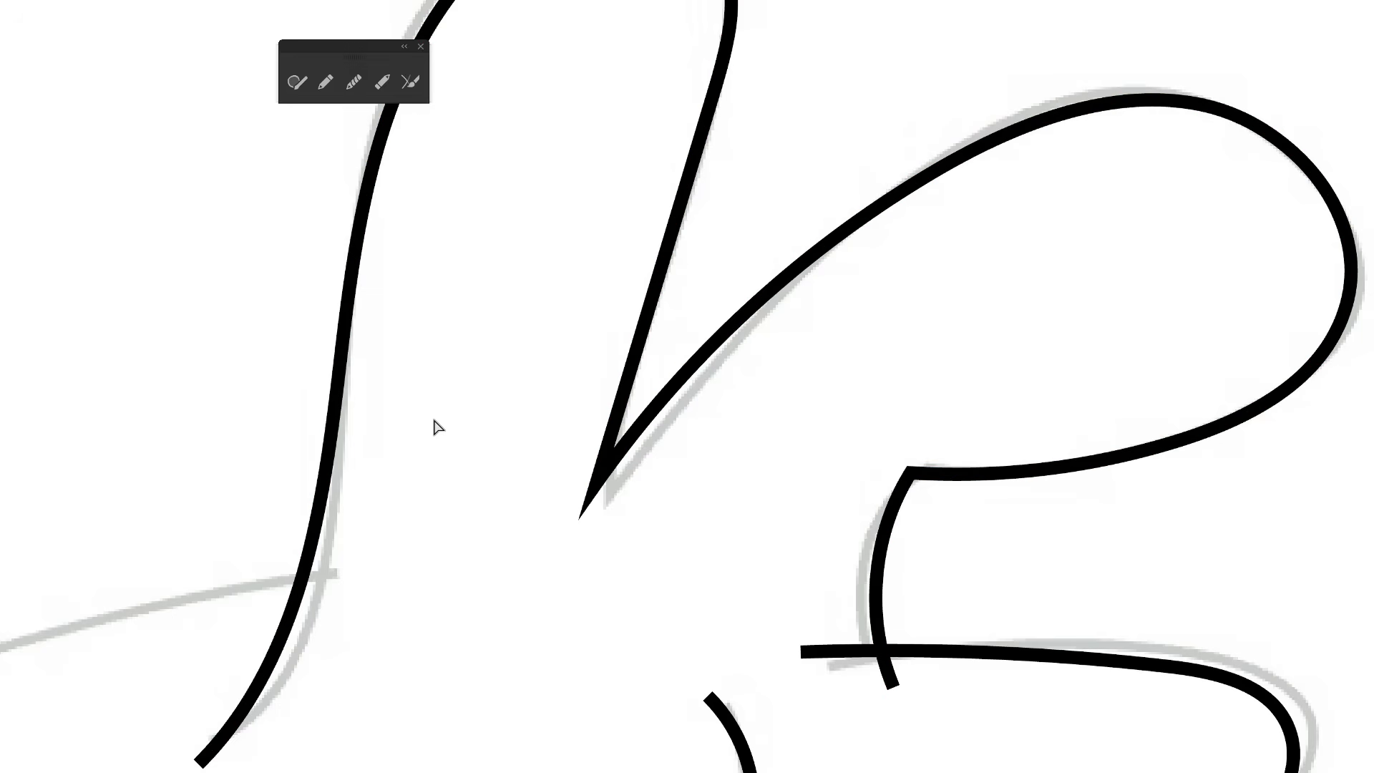
Step: Zoom out to the whole duck and ink the arm from the neck out to the hand
key("ctrl+0")
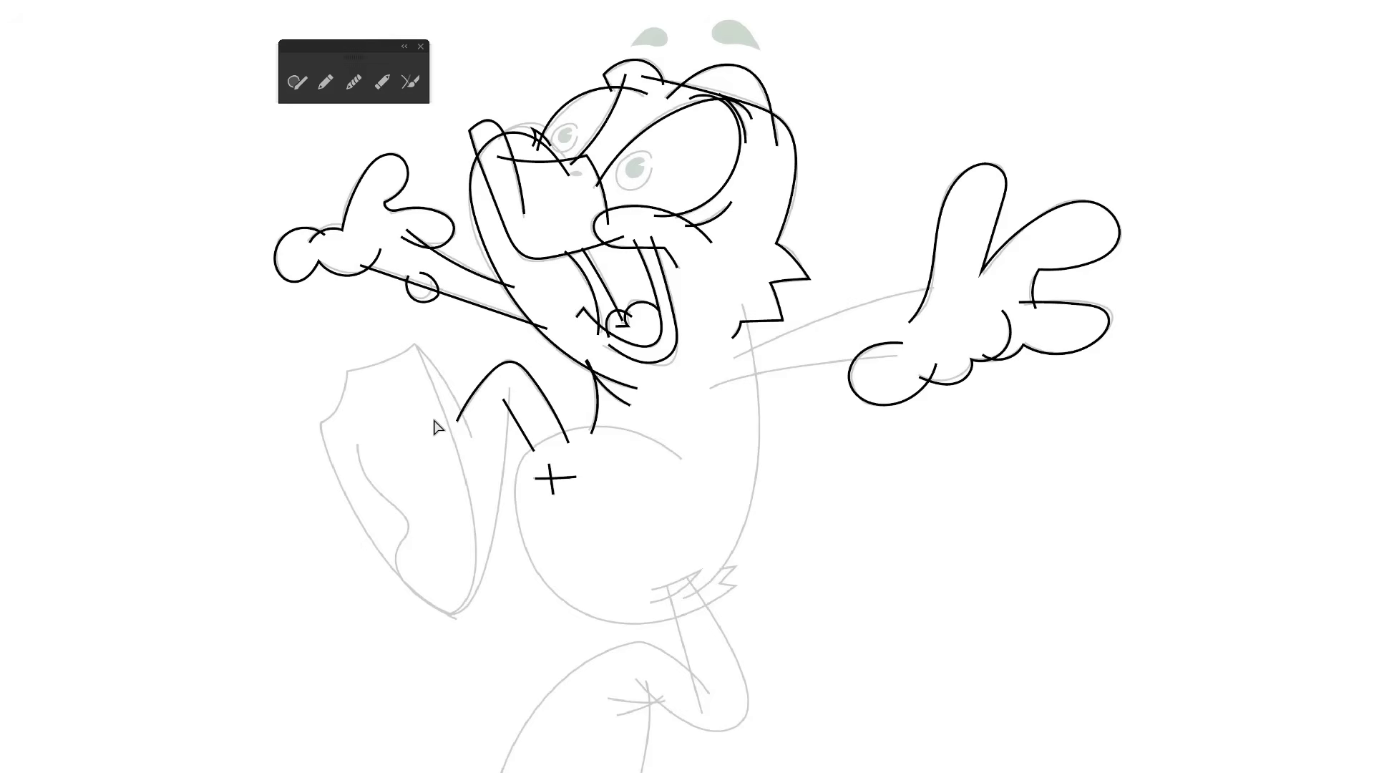
key("n")
left_click_drag(707, 390, 900, 355)
mouse_move(763, 337)
left_mouse_down()
mouse_move(731, 361)
mouse_move(934, 286)
left_mouse_up()
Step: Ink the lower and upper belly curves, then the raised leg and thigh outline
mouse_move(647, 589)
left_mouse_down()
mouse_move(703, 569)
mouse_move(641, 596)
left_mouse_up()
scroll(688, 453, "down", 2)
mouse_move(687, 453)
left_mouse_down()
mouse_move(645, 429)
mouse_move(577, 440)
mouse_move(557, 499)
mouse_move(593, 557)
mouse_move(676, 576)
mouse_move(729, 548)
mouse_move(714, 544)
mouse_move(729, 533)
mouse_move(702, 527)
mouse_move(699, 553)
mouse_move(724, 530)
mouse_move(744, 462)
mouse_move(746, 369)
mouse_move(730, 321)
left_mouse_up()
mouse_move(525, 433)
left_mouse_down()
mouse_move(478, 366)
mouse_move(426, 380)
mouse_move(404, 424)
mouse_move(452, 521)
mouse_move(506, 569)
mouse_move(538, 522)
mouse_move(547, 391)
left_mouse_up()
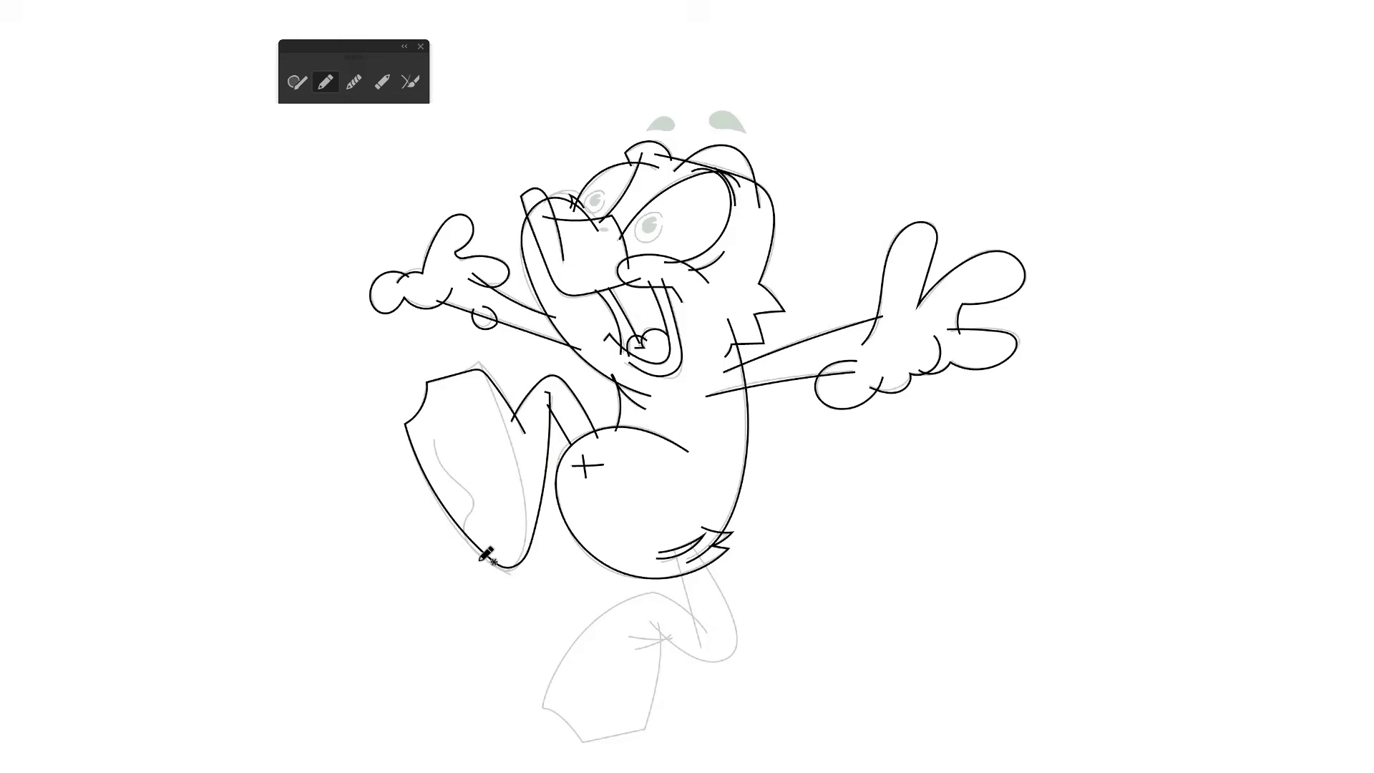
left_click_drag(473, 354, 488, 375)
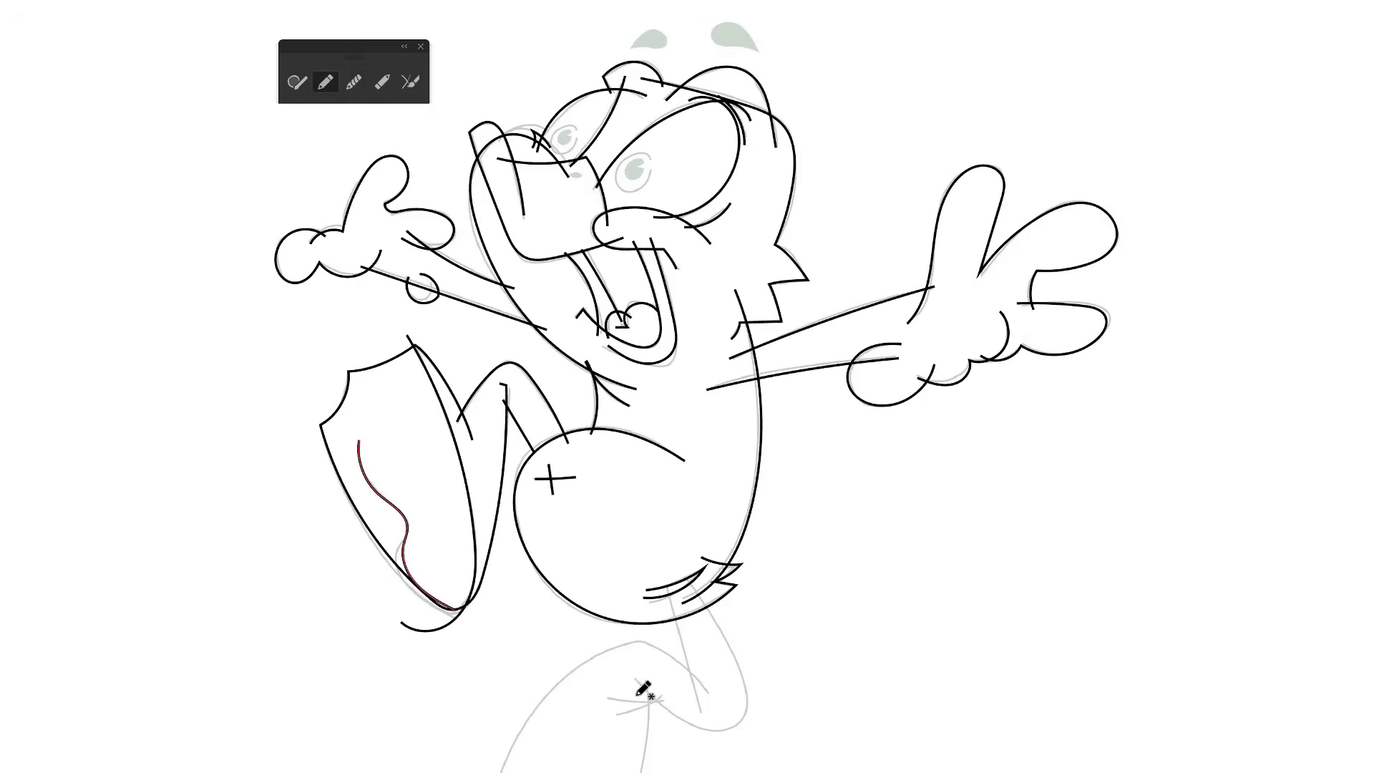
Step: Ink the ankle, the hip curve and the standing leg upward from the foot
mouse_move(608, 699)
left_mouse_down()
mouse_move(673, 697)
mouse_move(663, 704)
left_mouse_up()
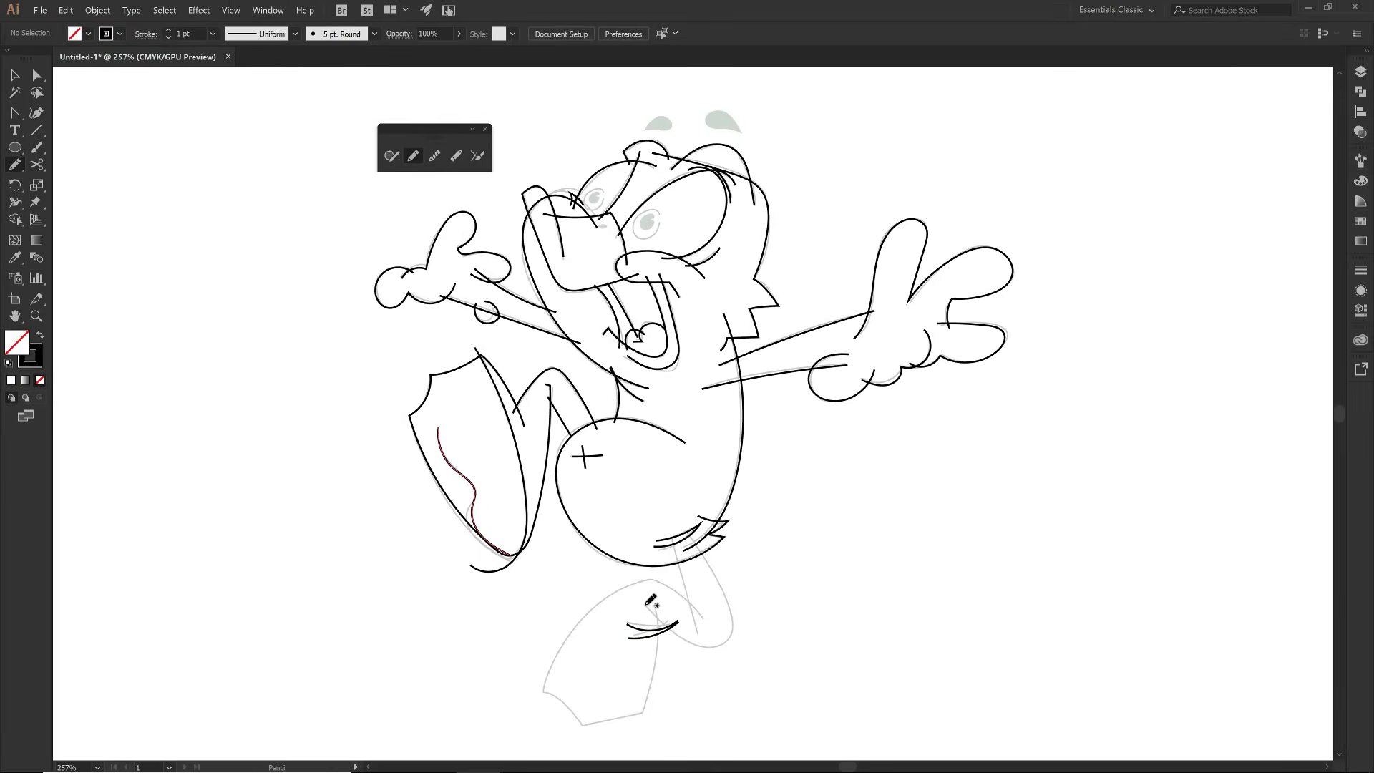
mouse_move(648, 605)
left_mouse_down()
mouse_move(697, 639)
mouse_move(739, 630)
mouse_move(736, 598)
mouse_move(686, 524)
left_mouse_up()
left_click_drag(697, 616, 666, 528)
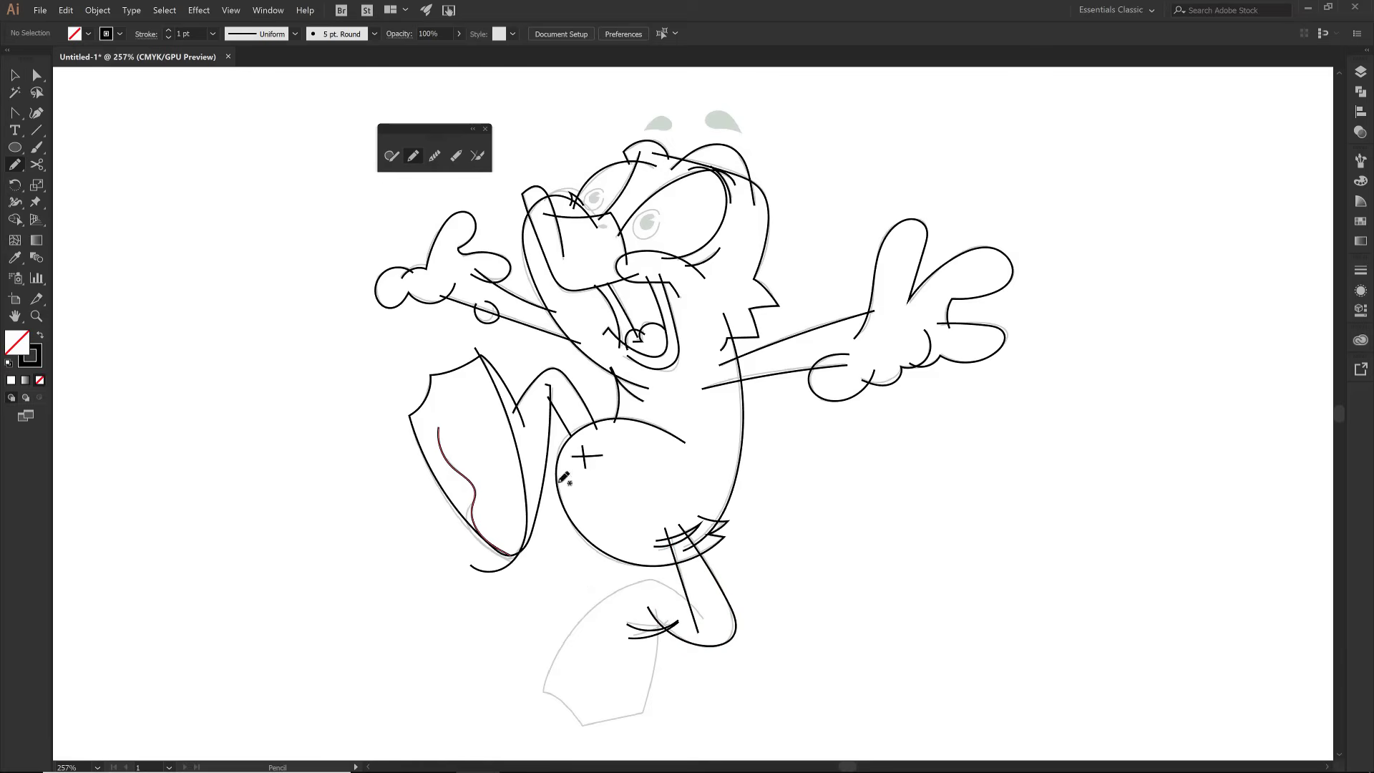
Step: Pan down to the lower foot and trace its outline in pencil
left_click_drag(601, 619, 648, 499)
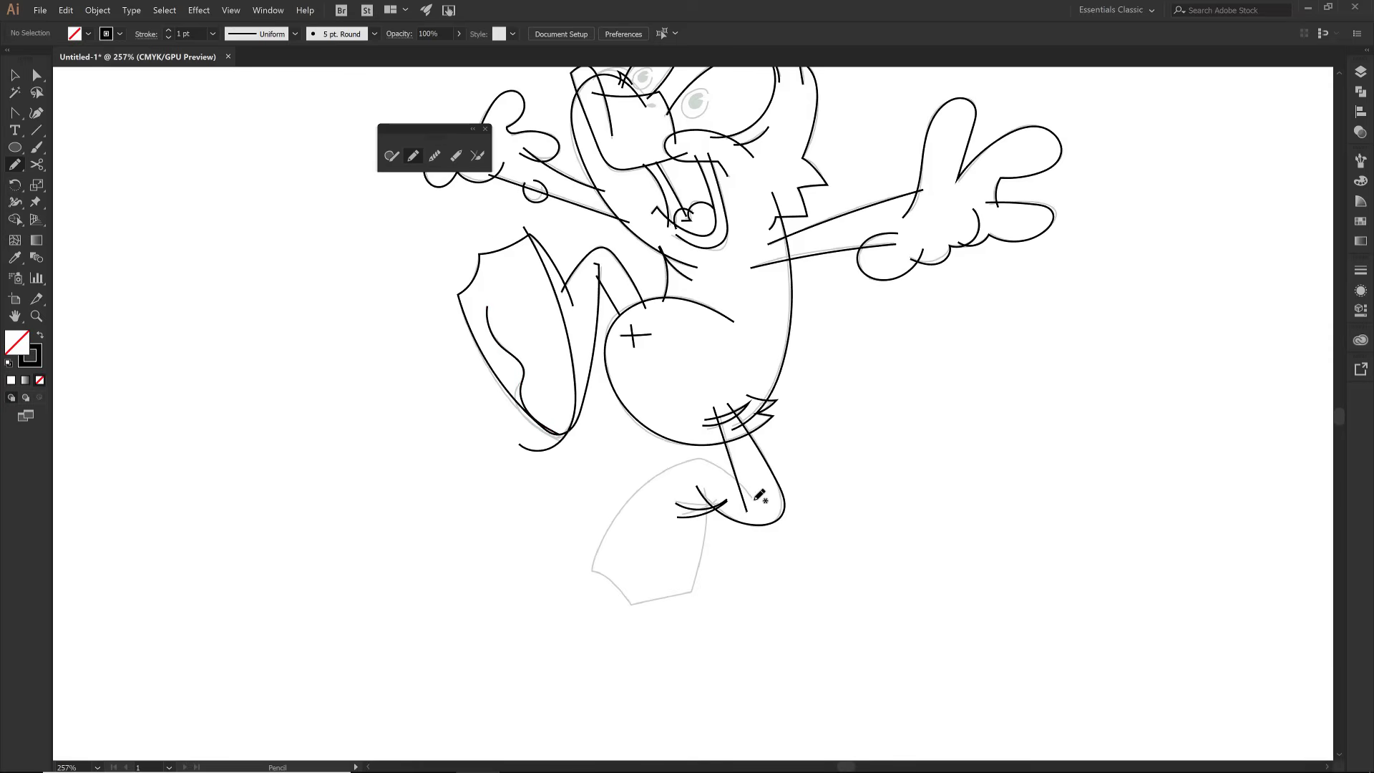
mouse_move(709, 459)
left_mouse_down()
mouse_move(625, 506)
mouse_move(590, 571)
mouse_move(630, 604)
mouse_move(693, 594)
mouse_move(715, 508)
mouse_move(709, 475)
left_mouse_up()
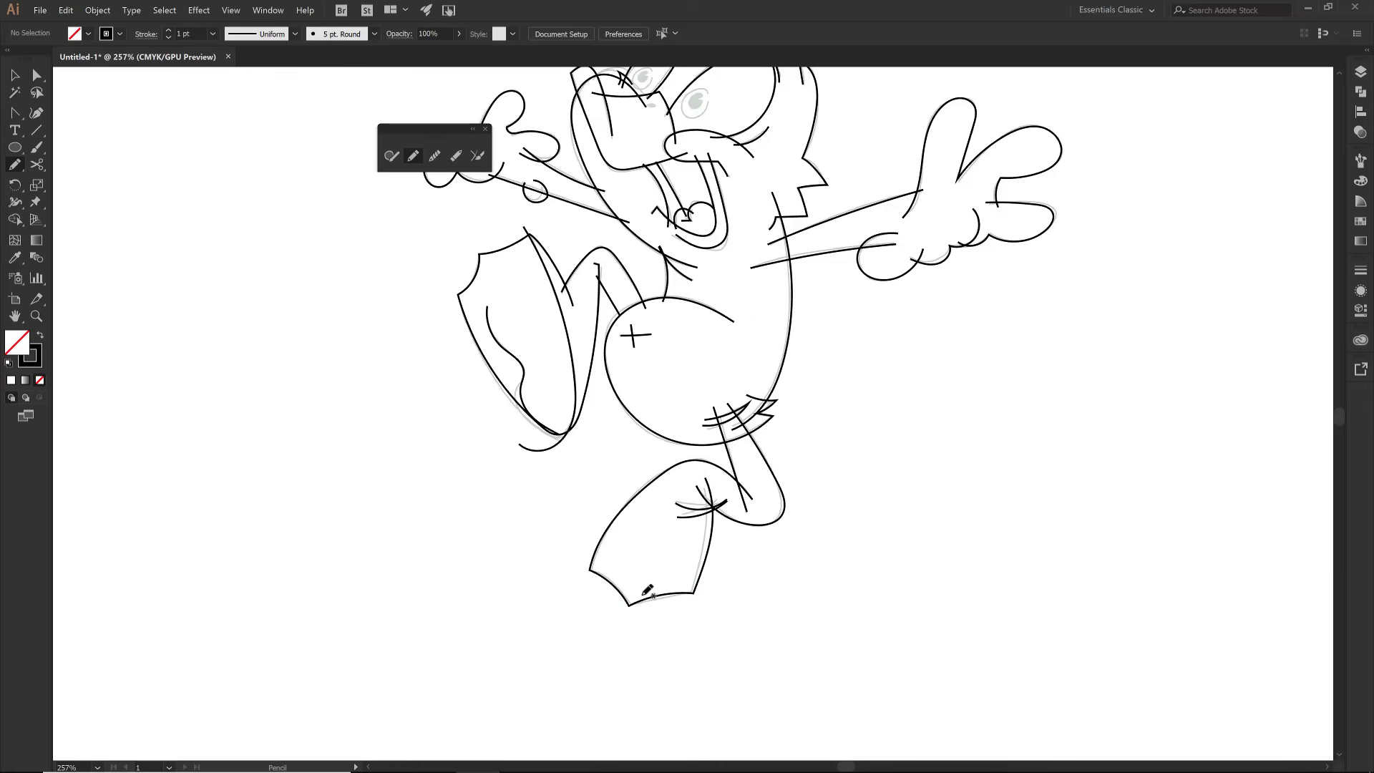
Step: Nudge the selected anchors on the lower foot's outline slightly to the left
key("a")
left_click(704, 483)
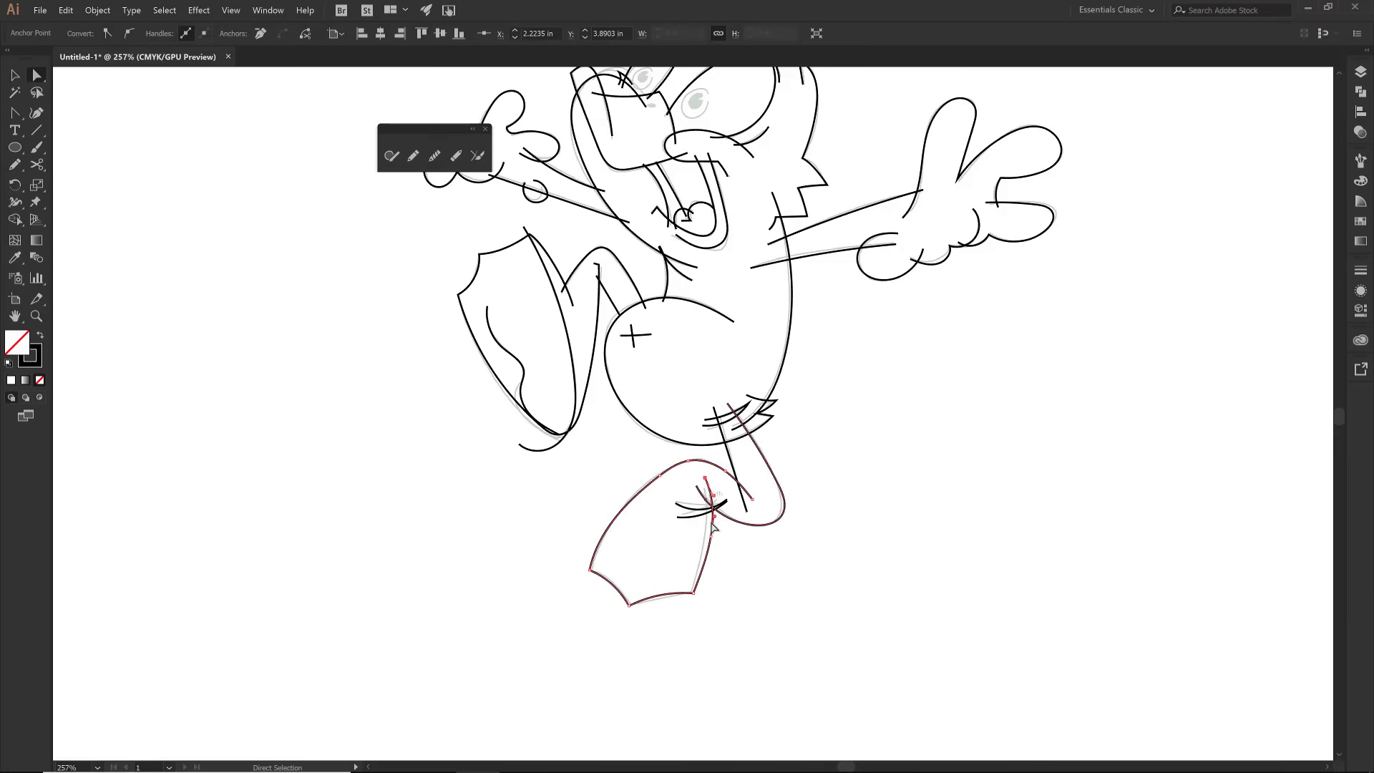
left_click(720, 544)
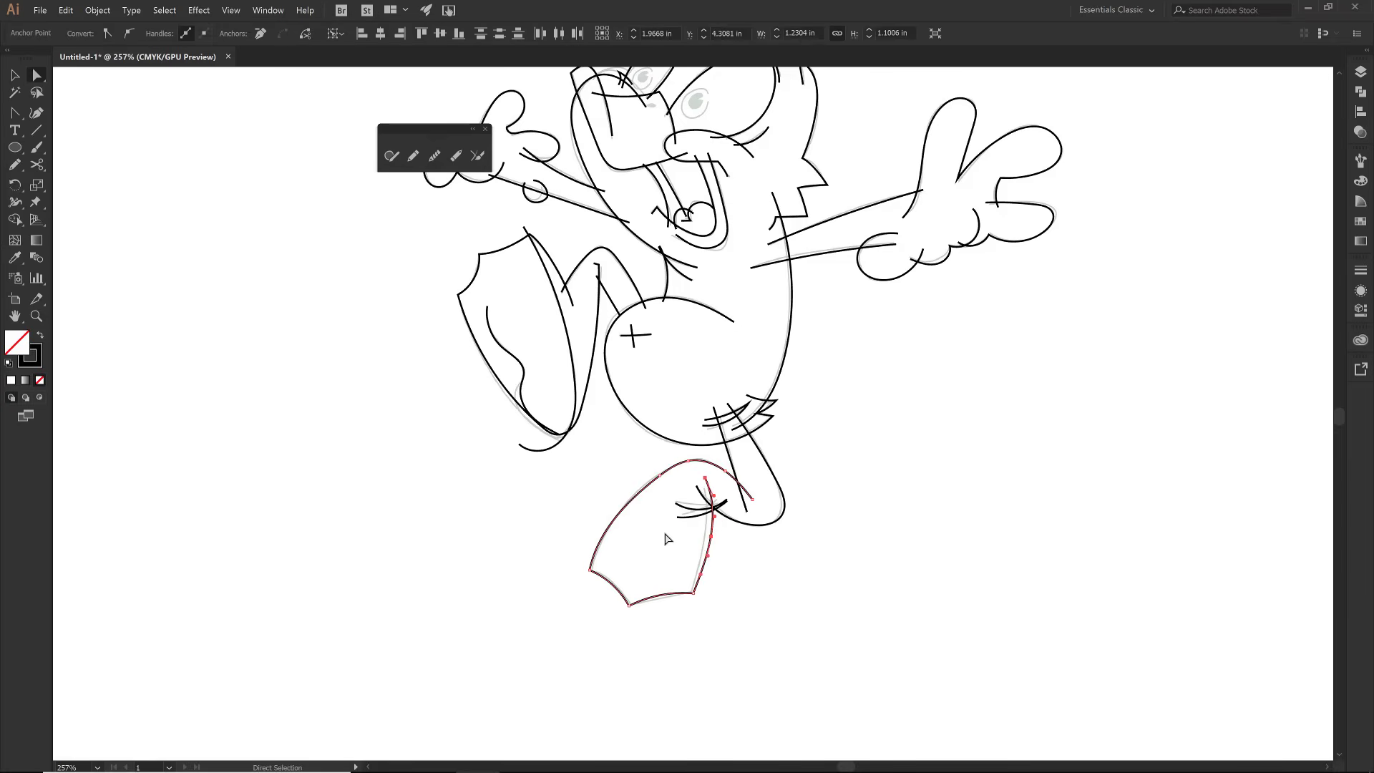
key("Left")
key("Left")
Step: Stretch the foot path slightly taller and widen the raised leg path slightly left to match the sketch
key("v")
left_click(563, 488)
left_click(623, 526)
left_click_drag(676, 609, 671, 610)
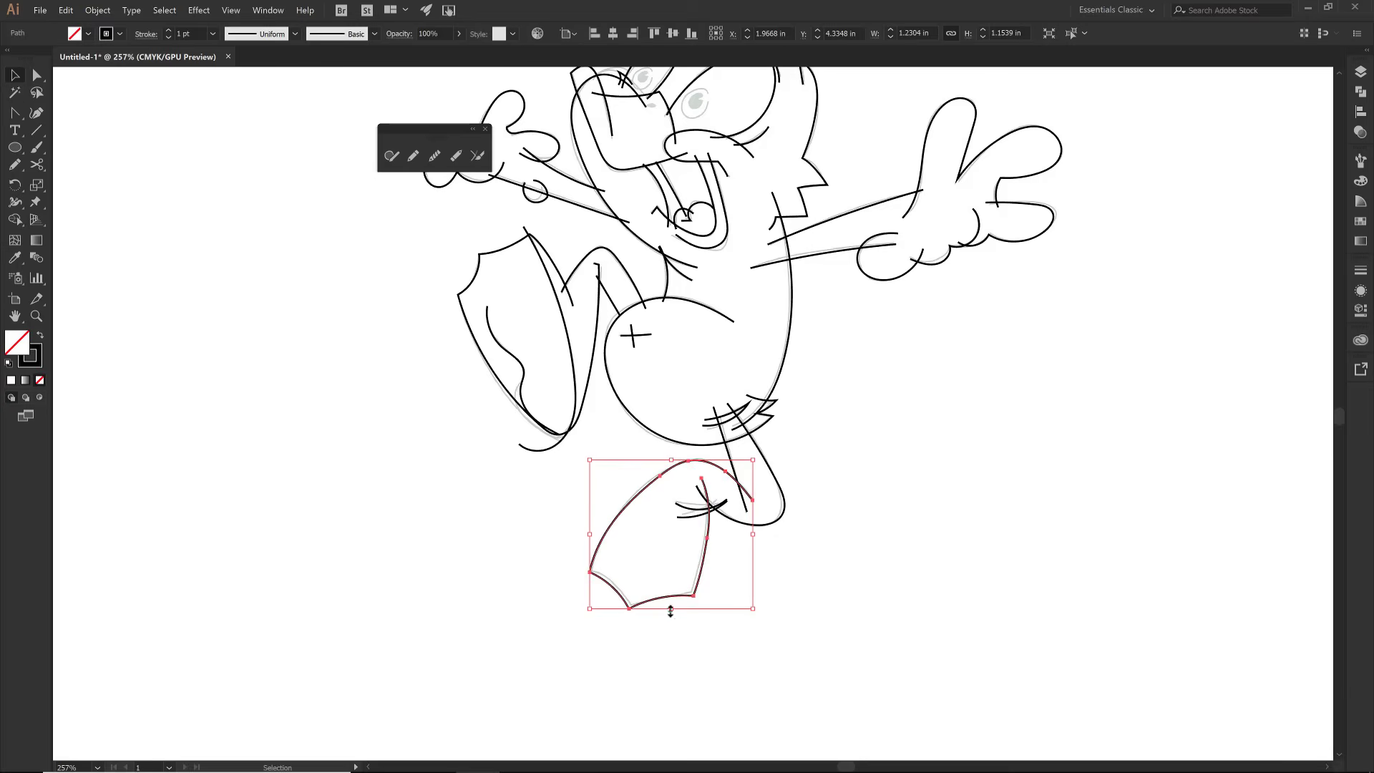
left_click(569, 409)
left_click_drag(456, 342, 458, 354)
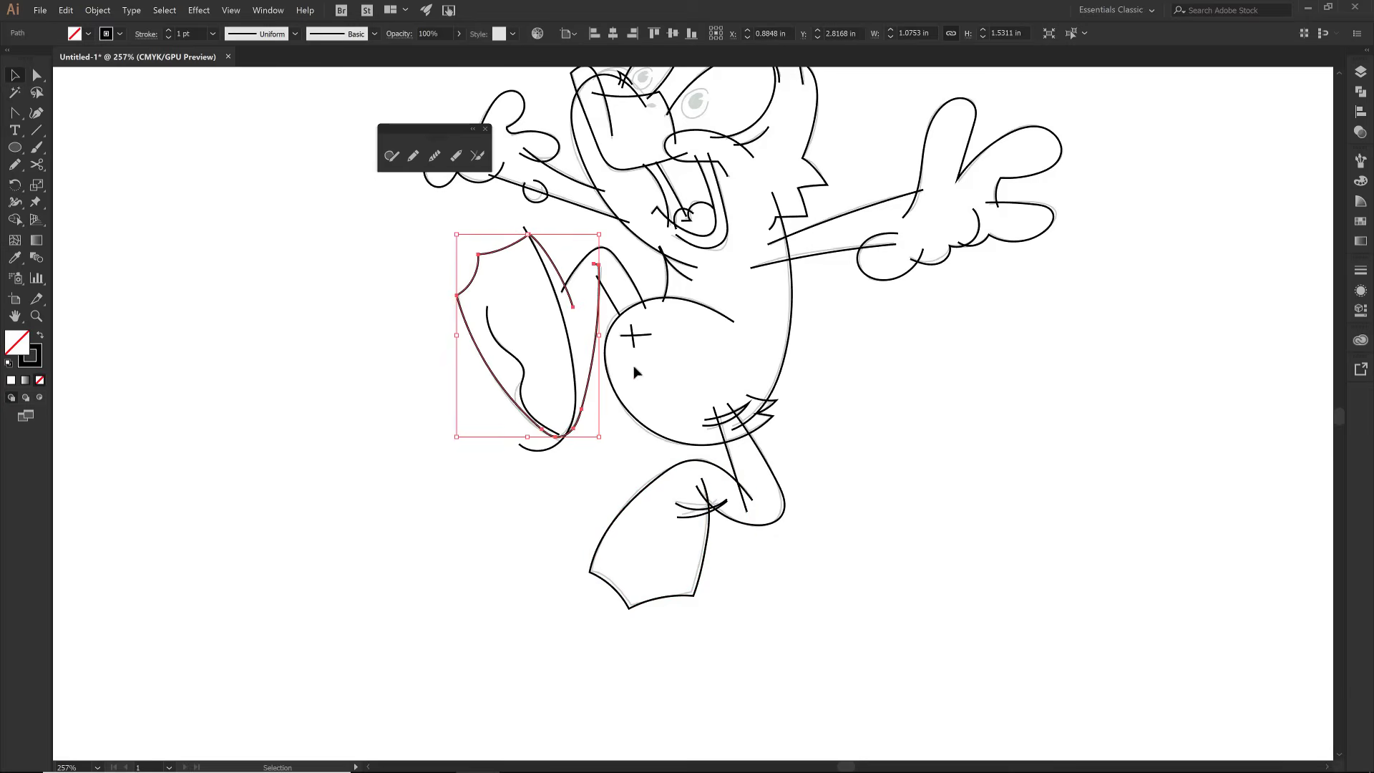
scroll(654, 382, "up", 5)
left_click(655, 374)
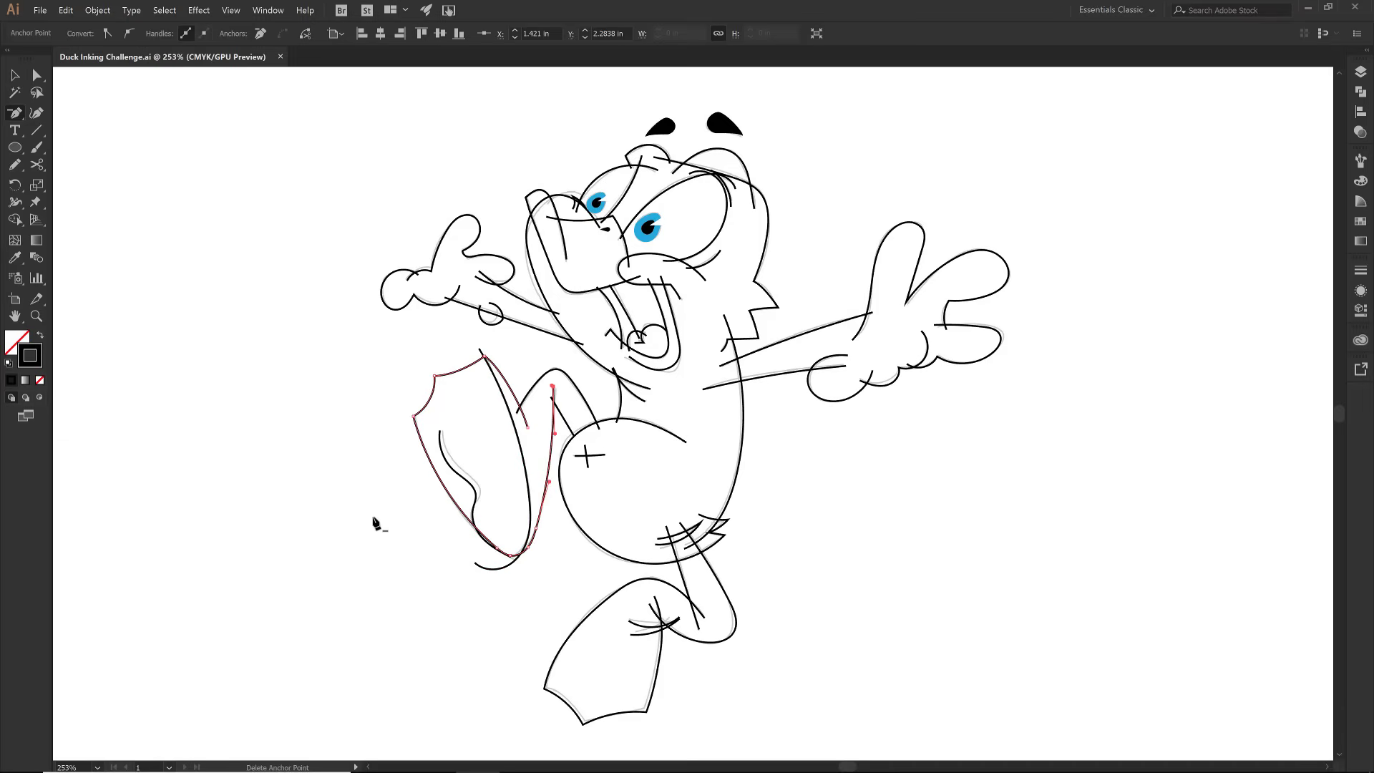
key("v")
left_click(377, 524)
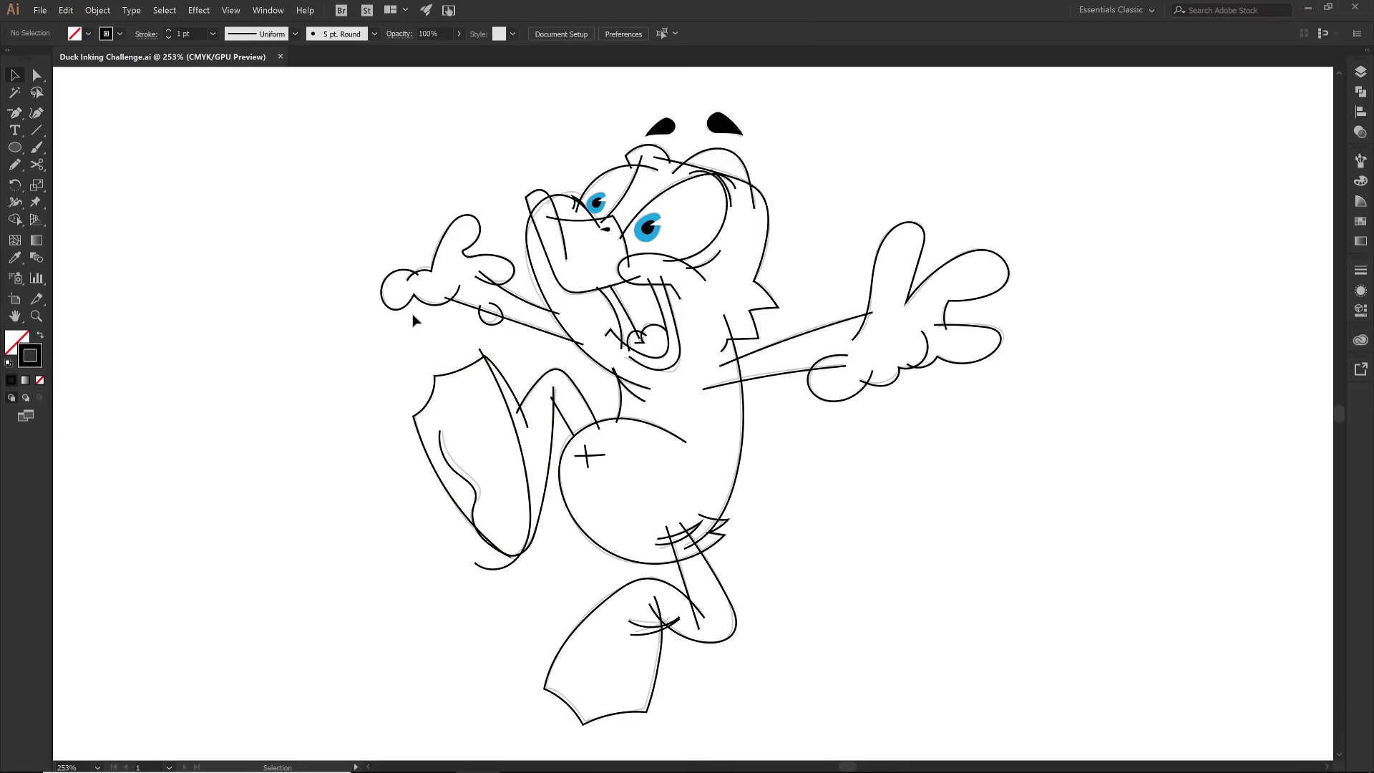